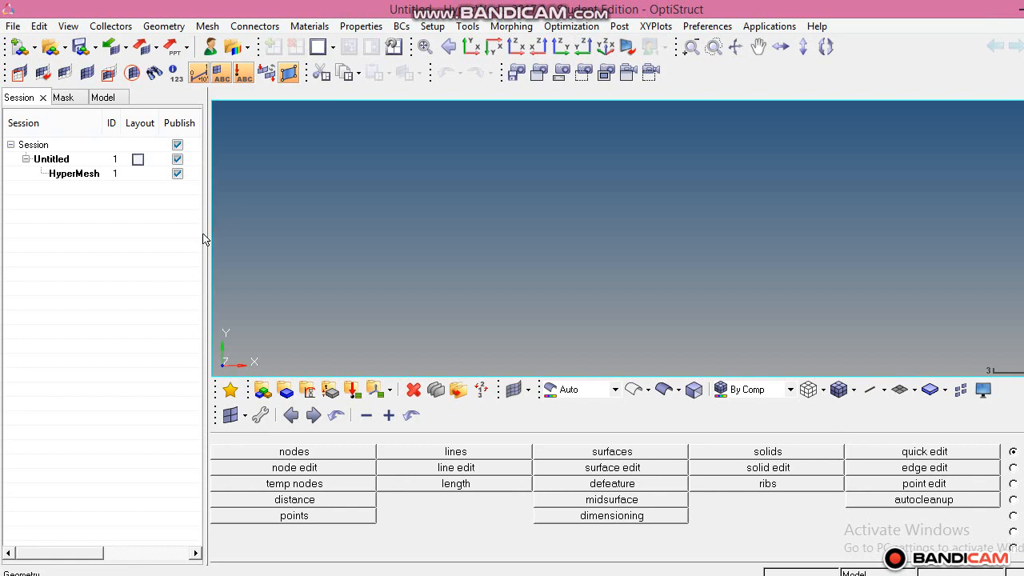
Review the stepped bar problem with its diameters, lengths and loads in Paint, and return to HyperMesh.
{"action": "left_click_drag", "start_coordinate": [207, 232], "coordinate": [184, 232]}
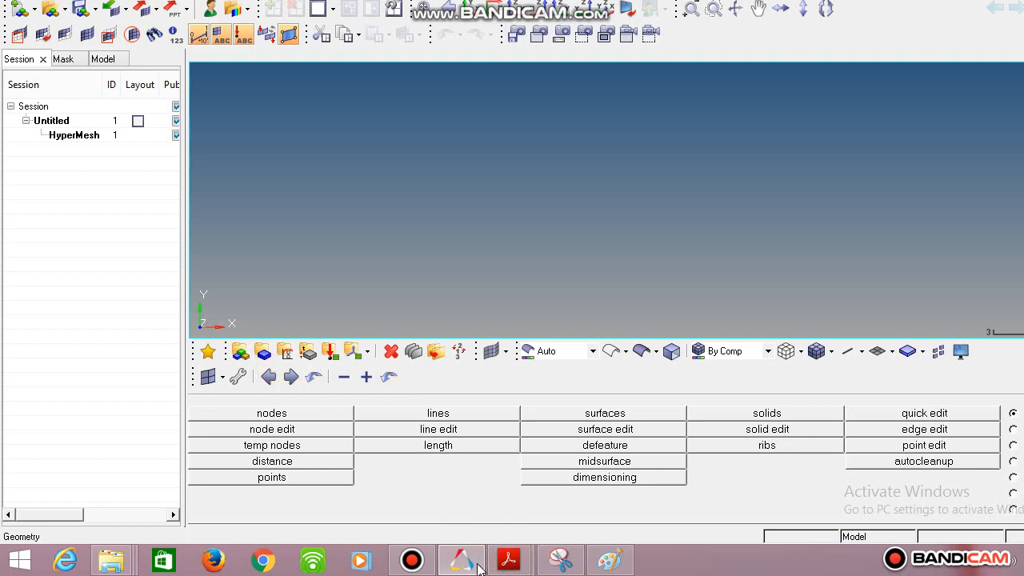
{"action": "mouse_move", "coordinate": [480, 567]}
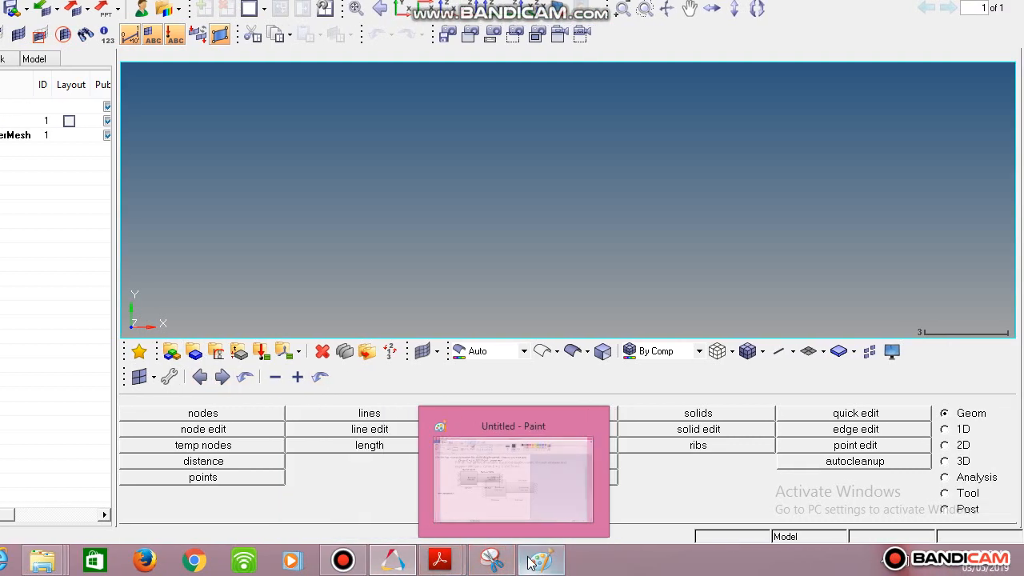
{"action": "left_click", "coordinate": [609, 560]}
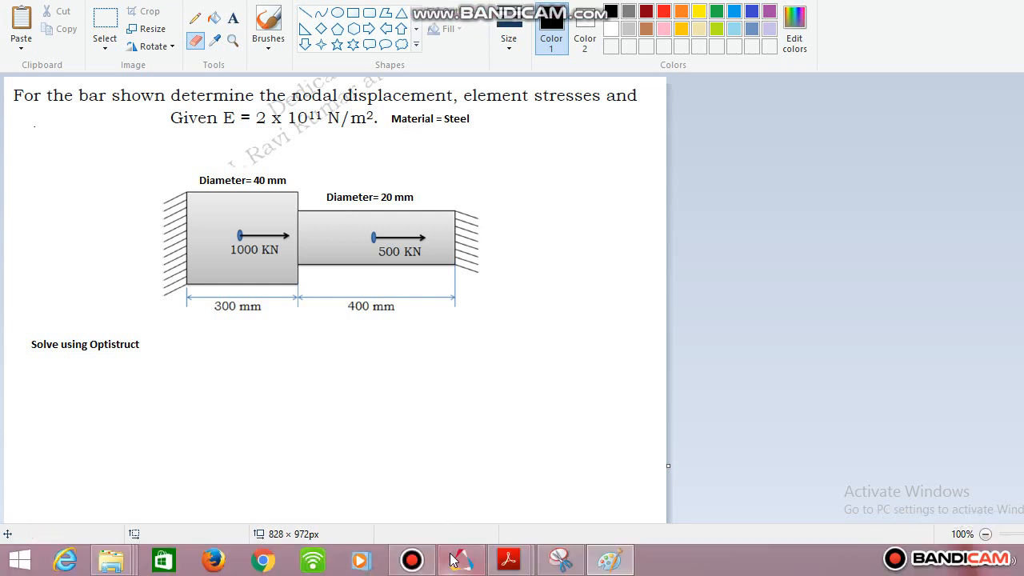
{"action": "left_click", "coordinate": [462, 560]}
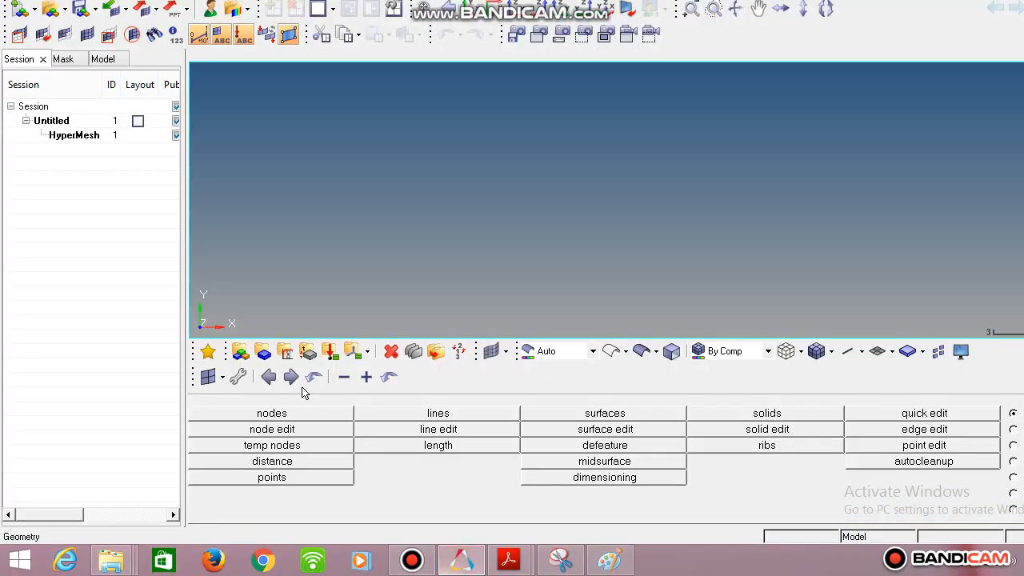
Create an isotropic material named steel with the MAT1 card image and open its card for editing.
{"action": "left_click", "coordinate": [287, 356]}
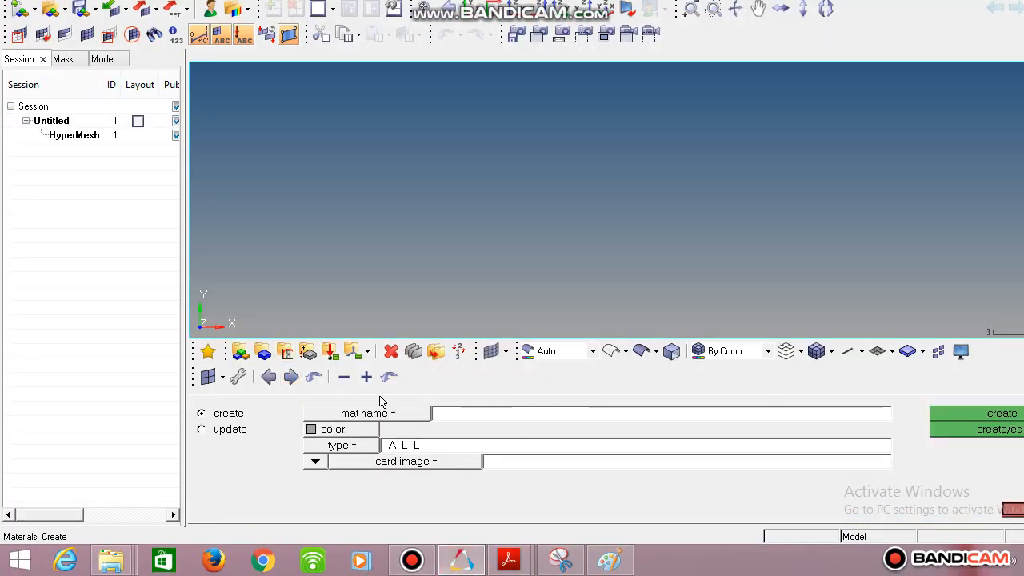
{"action": "left_click", "coordinate": [469, 420]}
{"action": "left_click", "coordinate": [357, 452]}
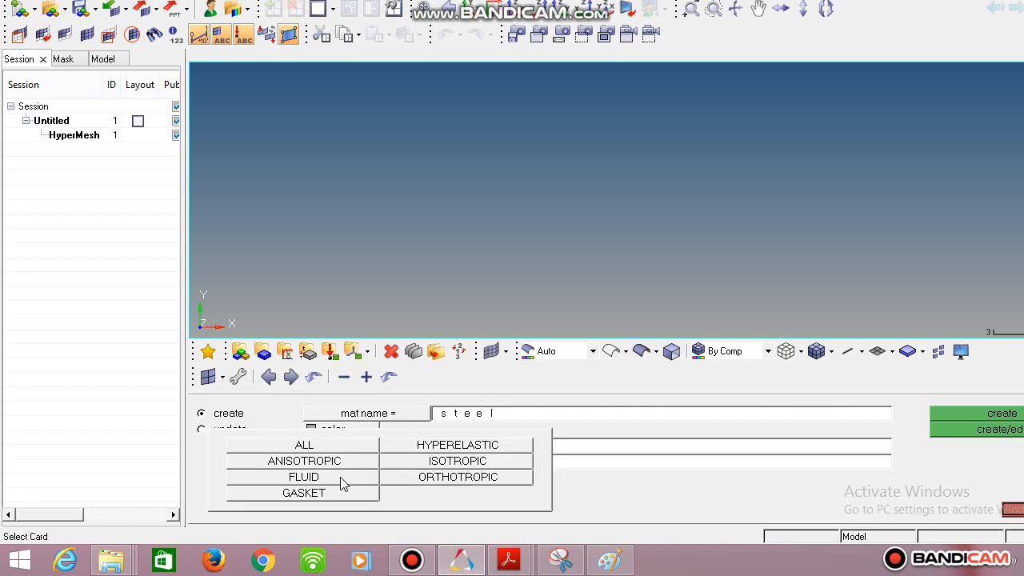
{"action": "left_click", "coordinate": [439, 464]}
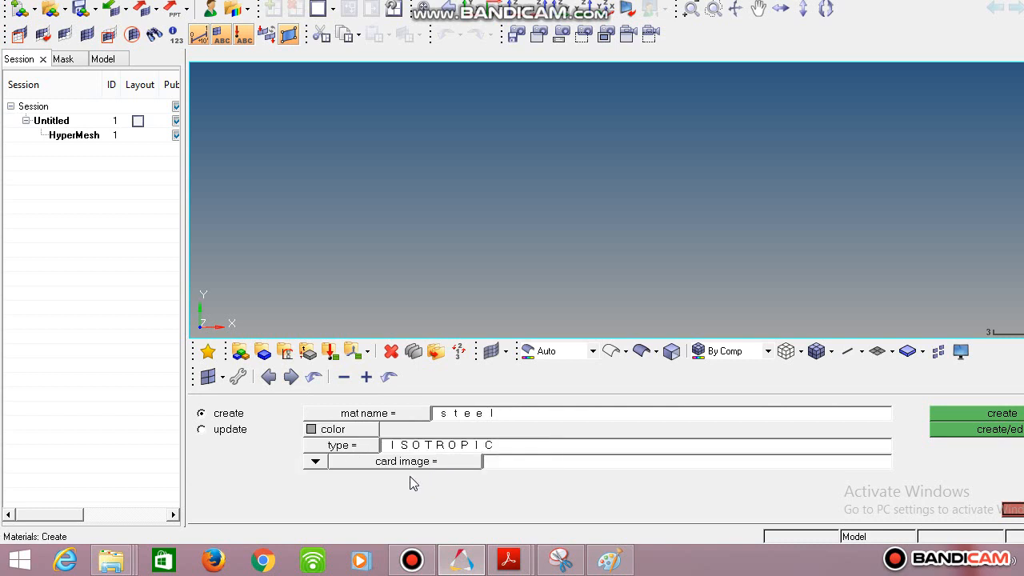
{"action": "left_click", "coordinate": [418, 463]}
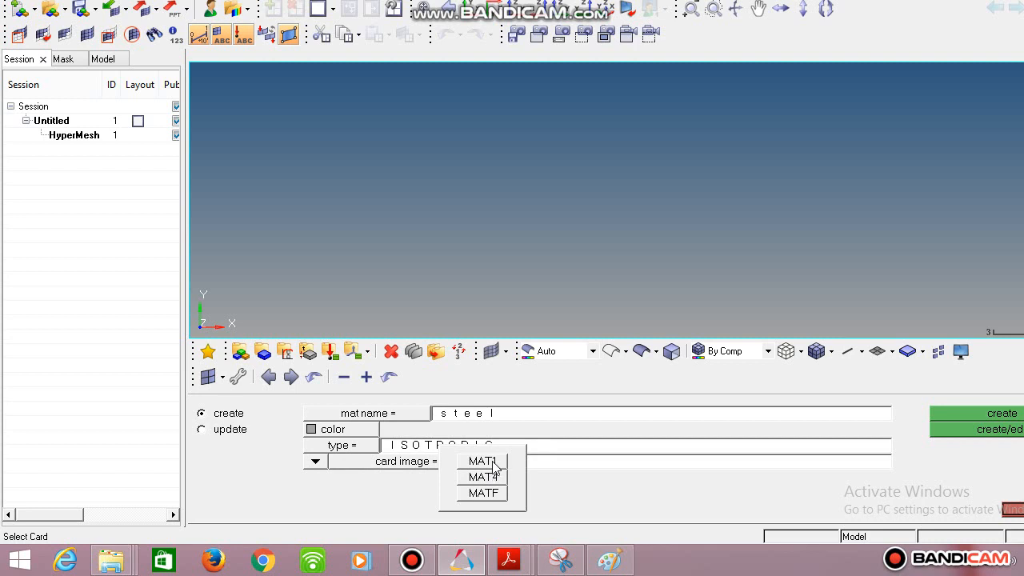
{"action": "left_click", "coordinate": [483, 462]}
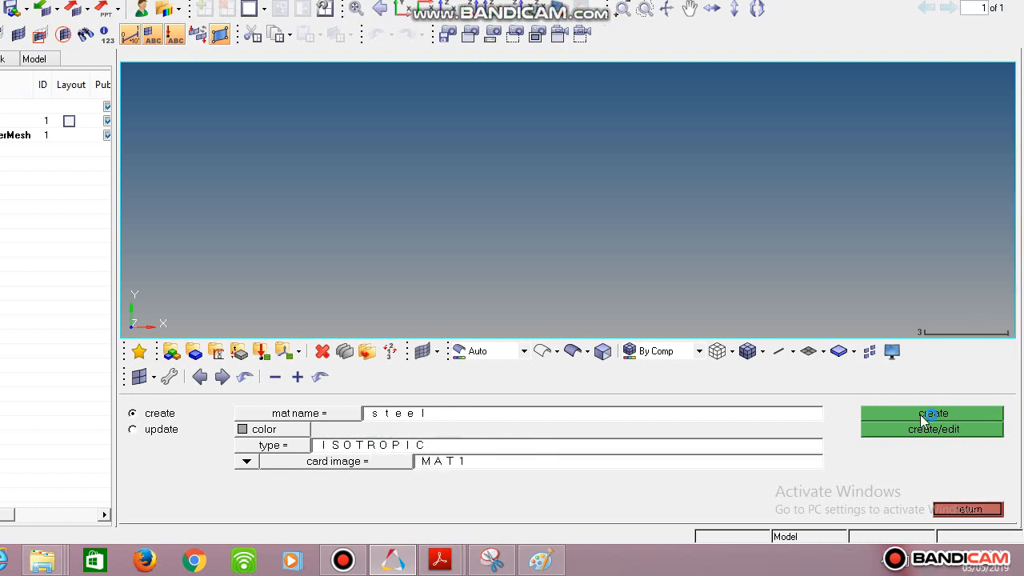
{"action": "left_click", "coordinate": [929, 428]}
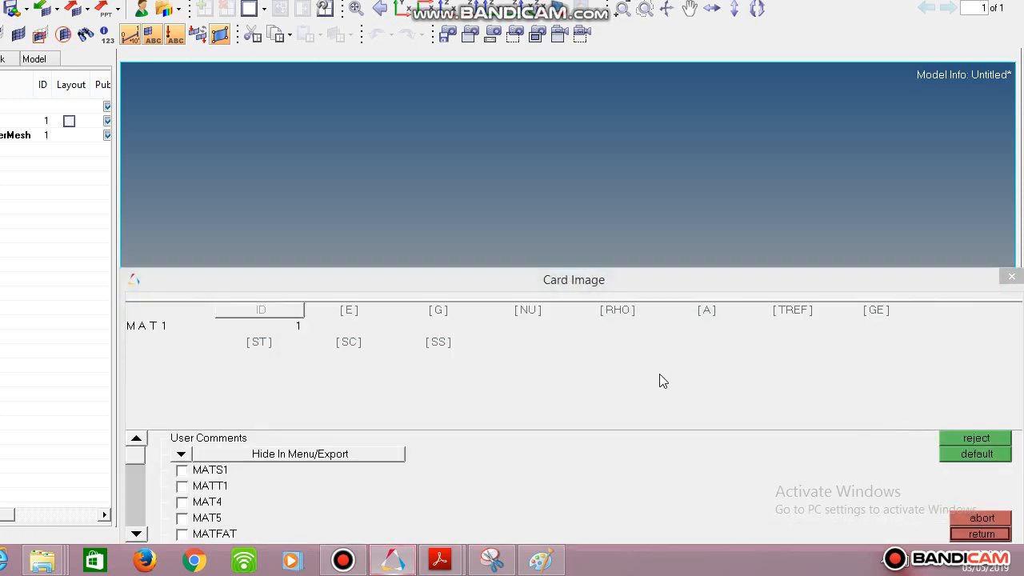
Enable the steel card's E of 2.1e+05, G of 8.1e+04, NU of 0.300 and RHO of 7.9e-09, and close the card.
{"action": "left_click", "coordinate": [349, 313]}
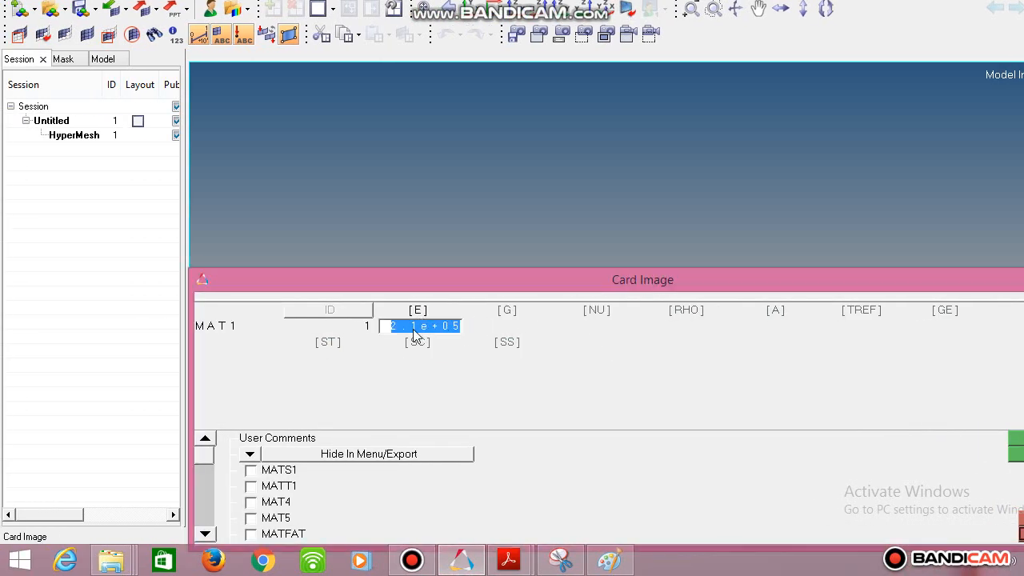
{"action": "left_click", "coordinate": [509, 312]}
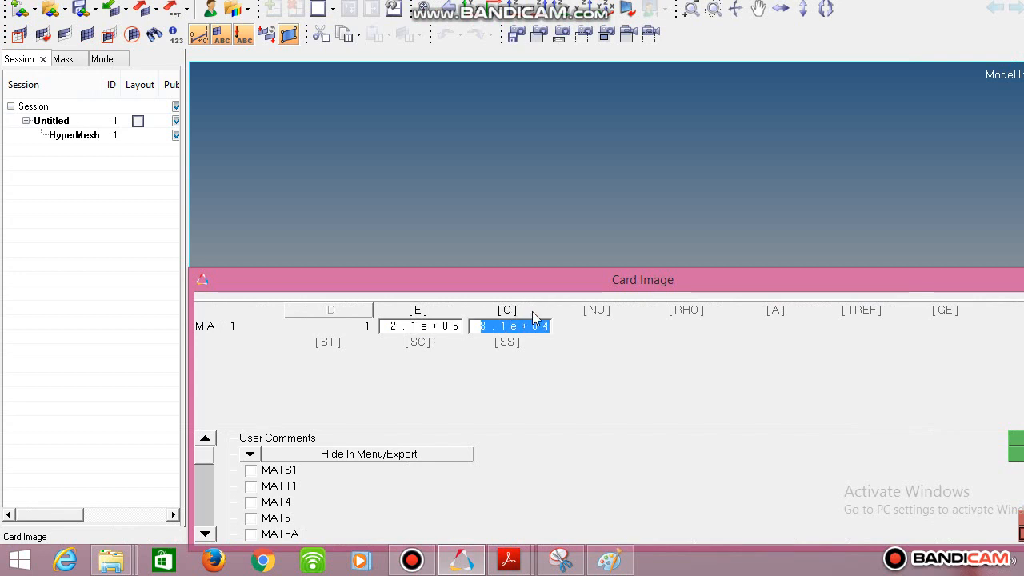
{"action": "left_click", "coordinate": [592, 312]}
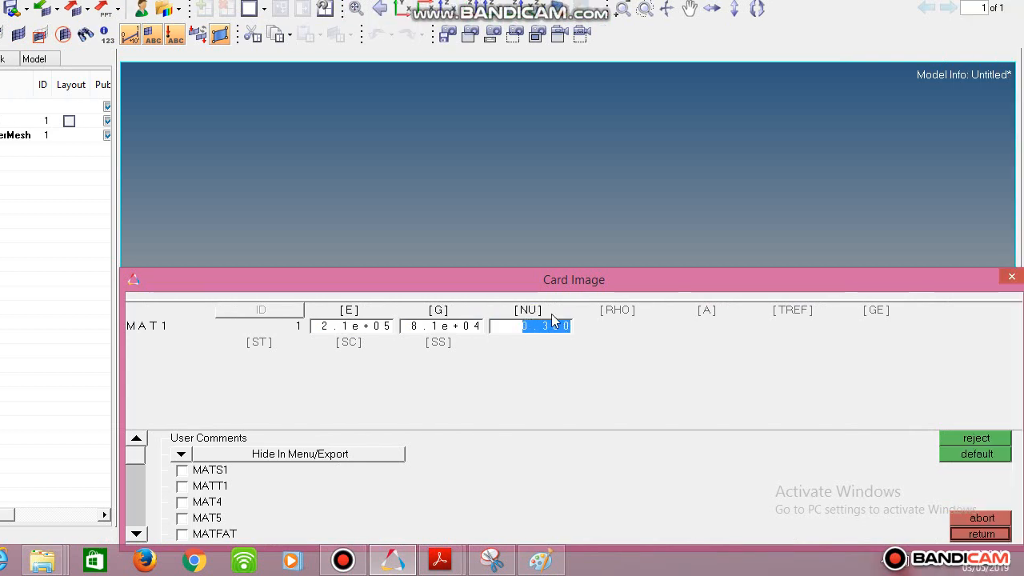
{"action": "left_click", "coordinate": [625, 316]}
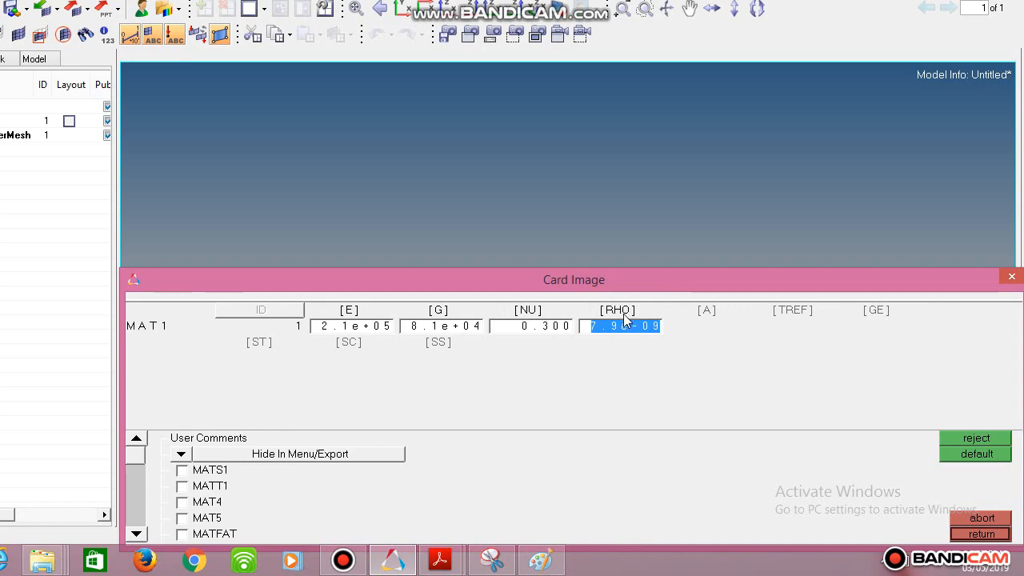
{"action": "left_click", "coordinate": [982, 536]}
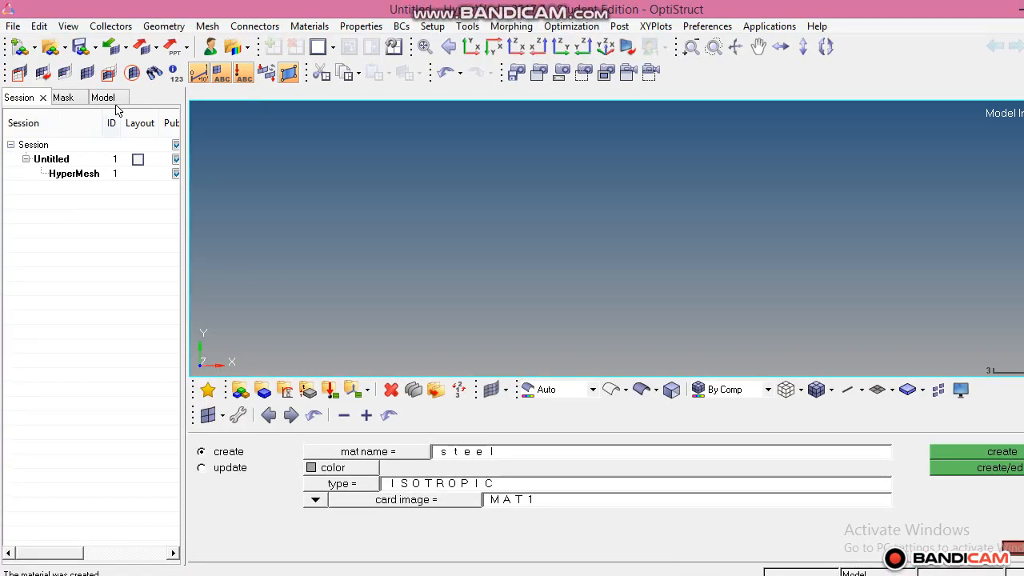
Expand the materials in the model browser to check the steel entry, and leave material creation.
{"action": "left_click", "coordinate": [102, 96]}
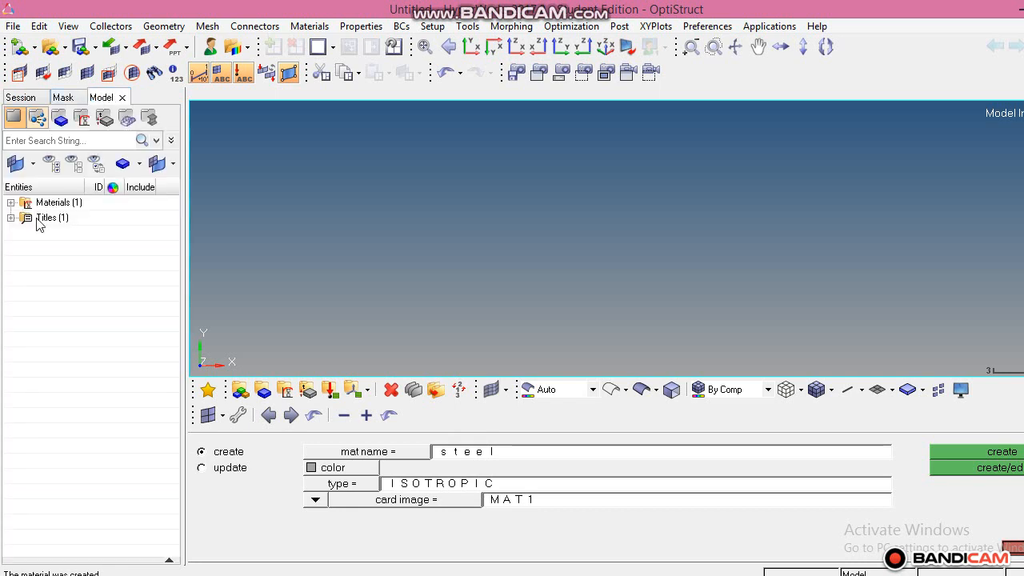
{"action": "left_click", "coordinate": [11, 203]}
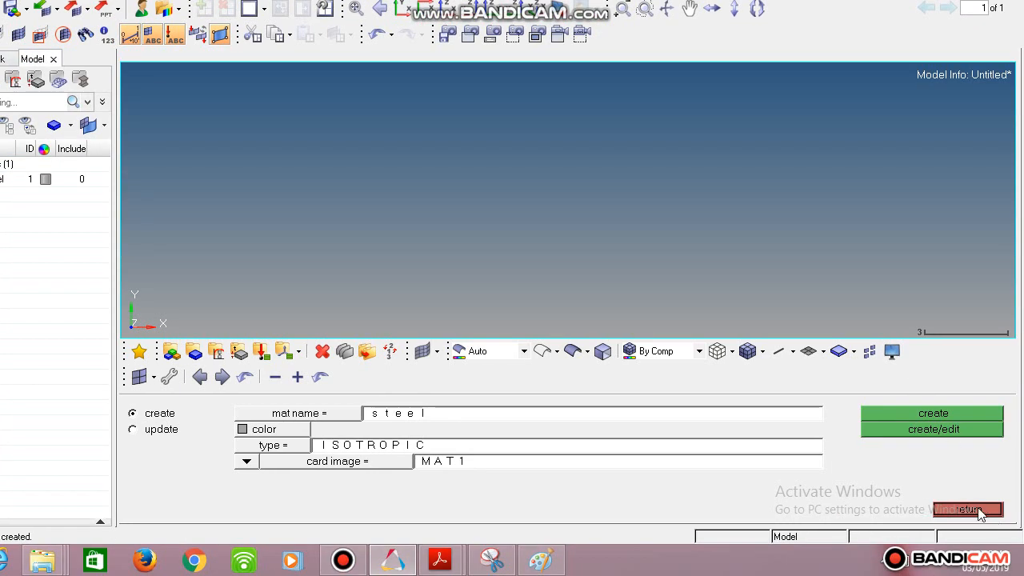
{"action": "left_click", "coordinate": [977, 510]}
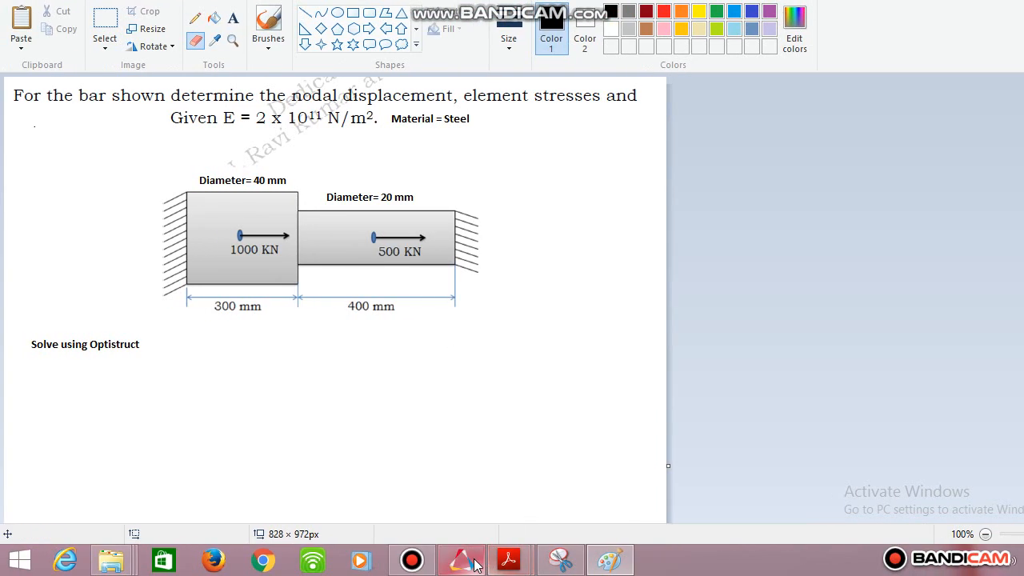
Switch back to HyperMesh and begin a new property named Prop1 with an orange-red color.
{"action": "left_click", "coordinate": [461, 560]}
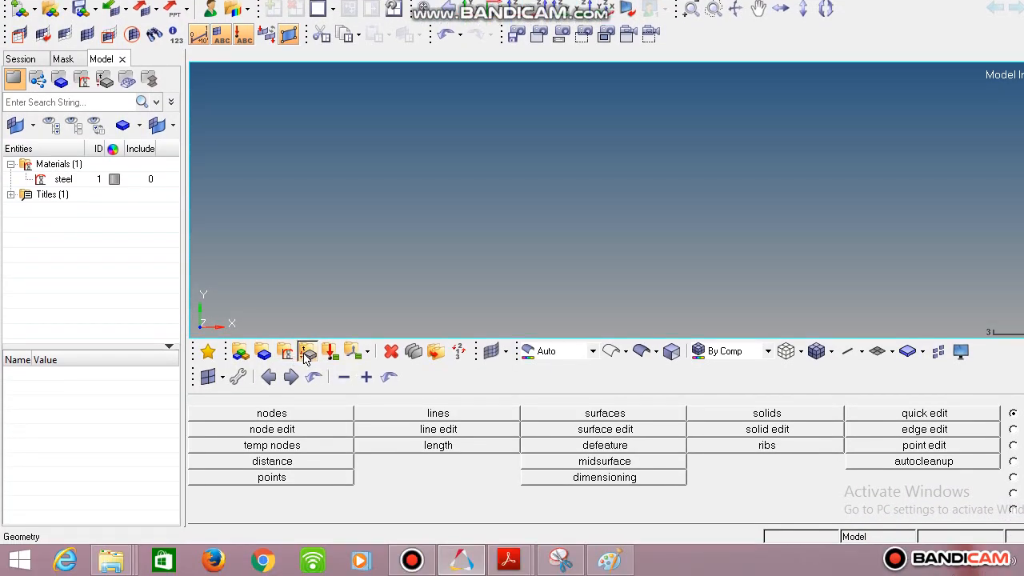
{"action": "left_click", "coordinate": [309, 355]}
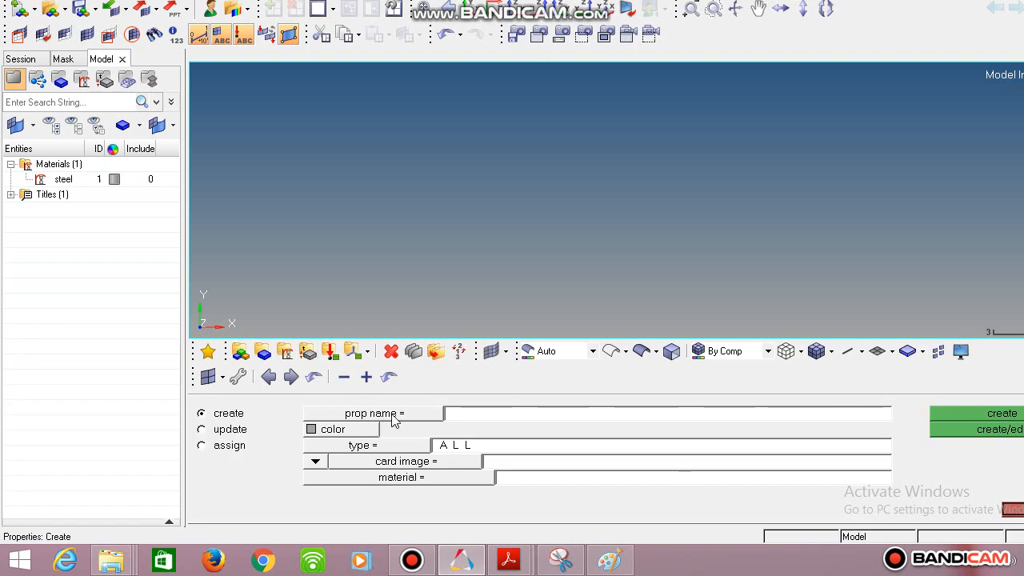
{"action": "left_click", "coordinate": [458, 414]}
{"action": "type", "text": "Prop1"}
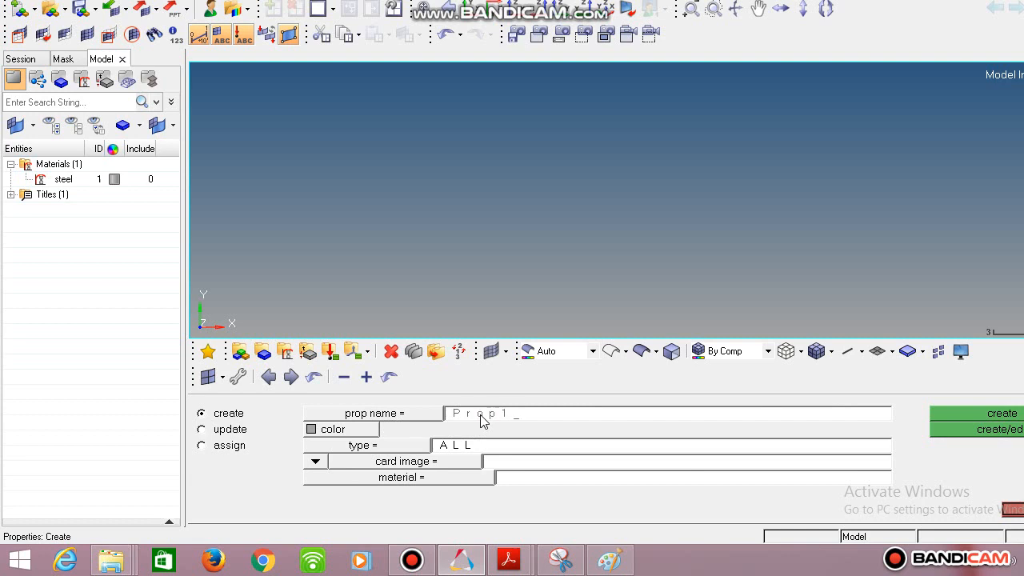
{"action": "left_click", "coordinate": [331, 429]}
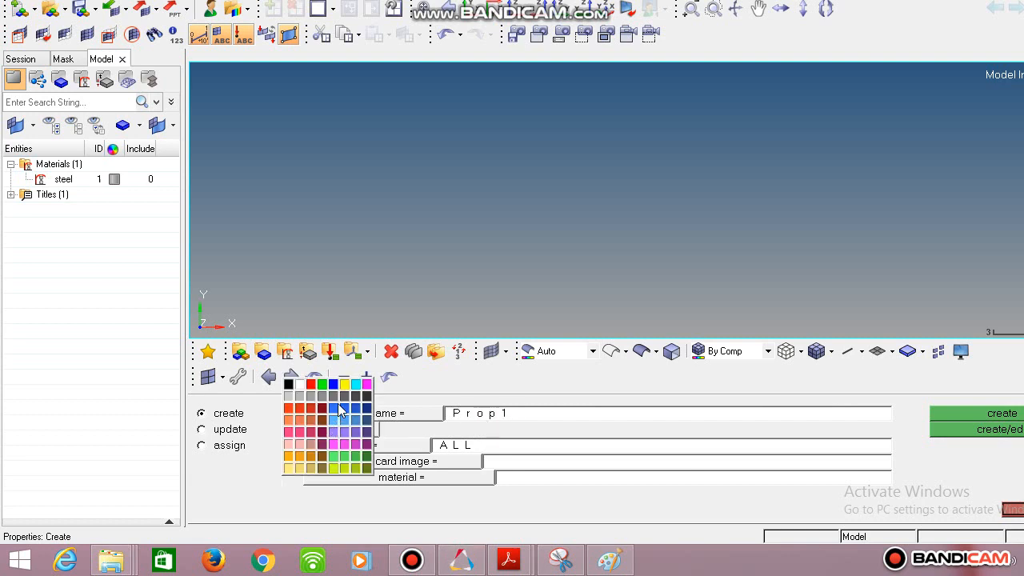
{"action": "left_click", "coordinate": [299, 409]}
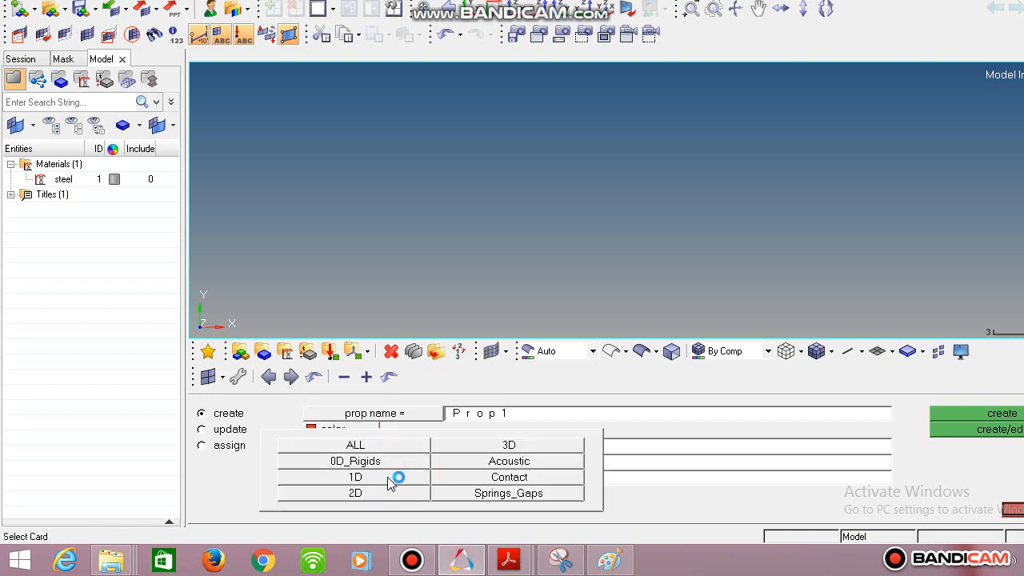
Set the Prop1 property's type to 1D, its card image to PBAR and its material to steel.
{"action": "left_click", "coordinate": [389, 478]}
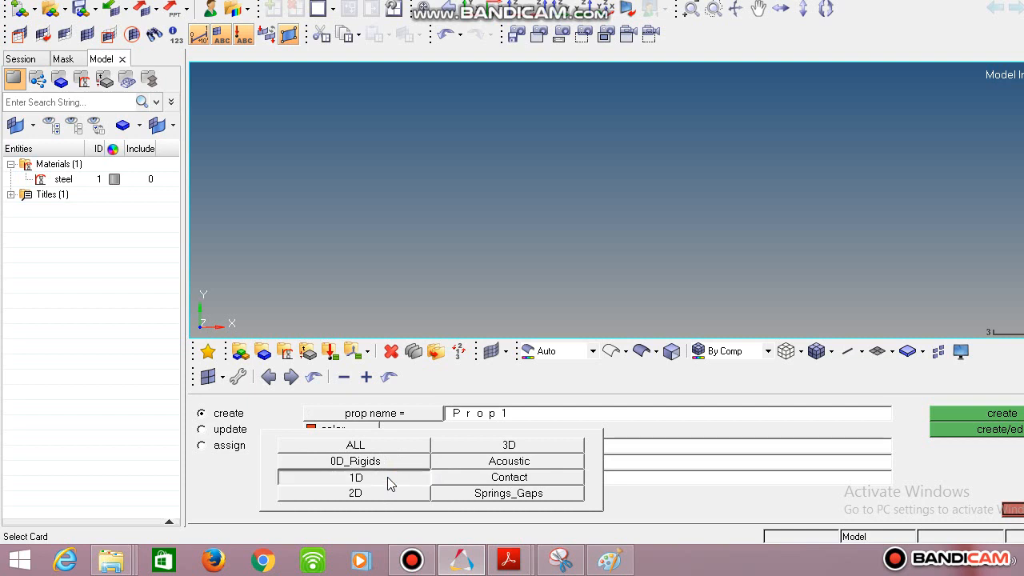
{"action": "left_click", "coordinate": [426, 464]}
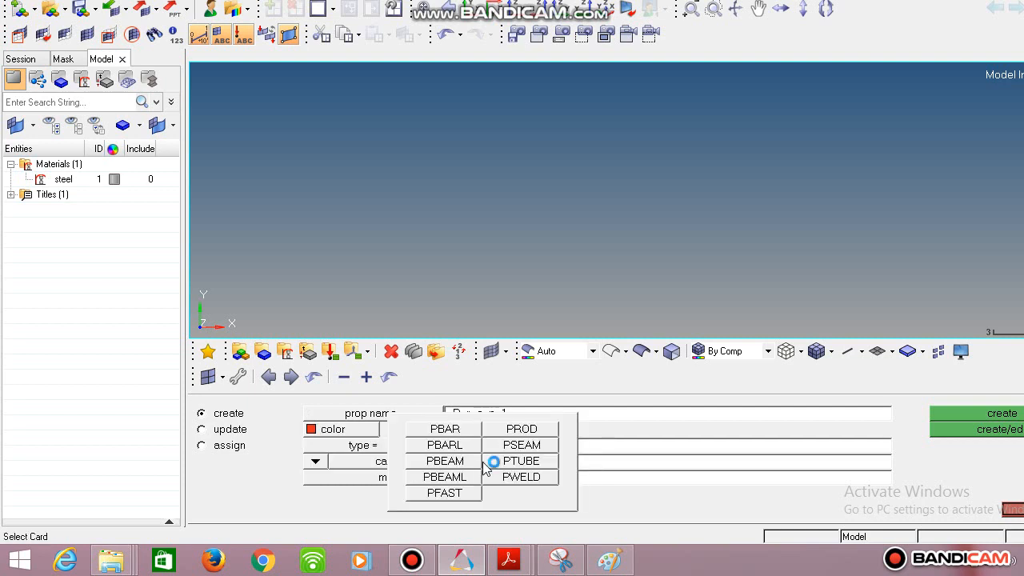
{"action": "left_click", "coordinate": [458, 433]}
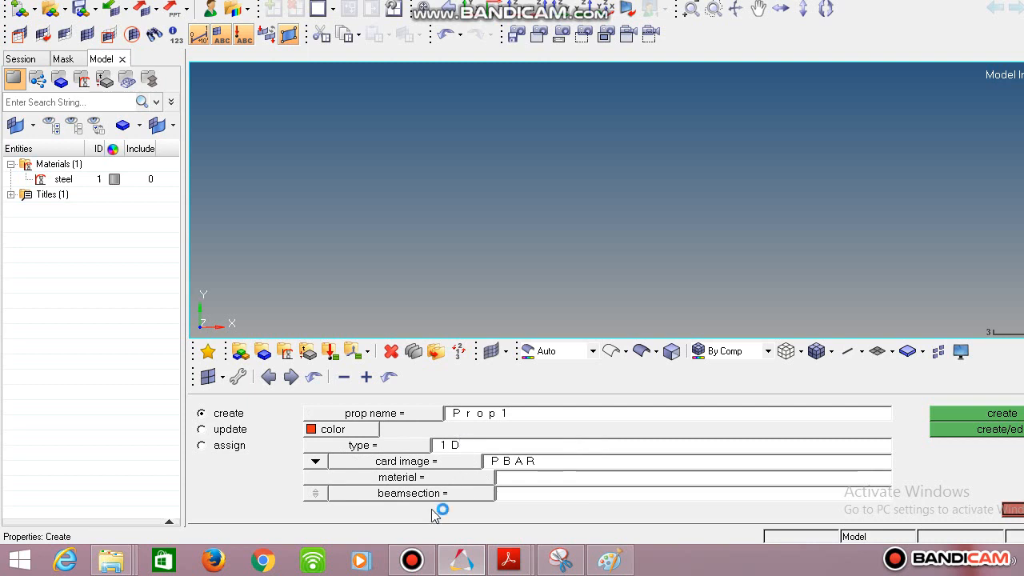
{"action": "left_click", "coordinate": [432, 483]}
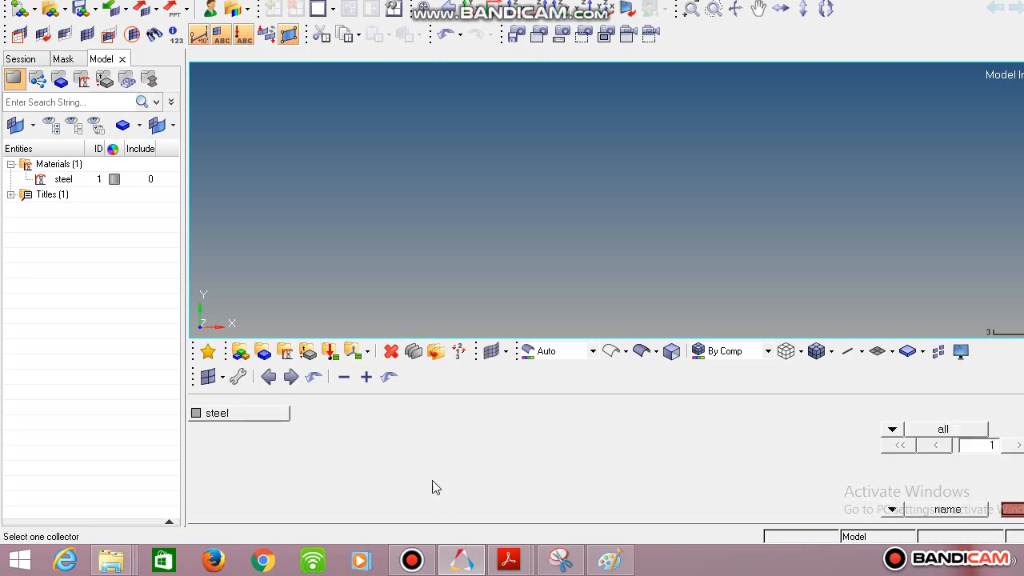
{"action": "left_click", "coordinate": [260, 418]}
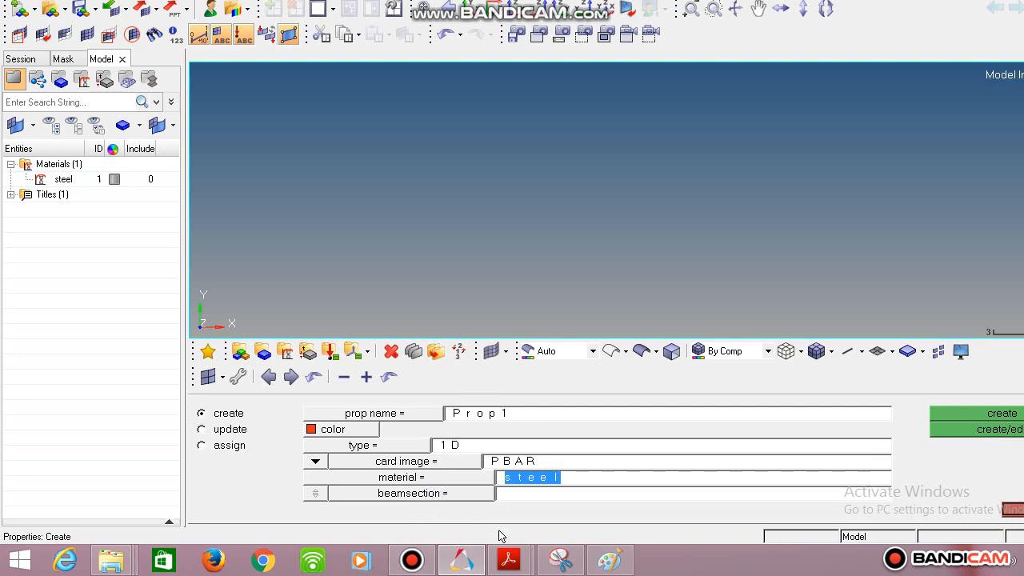
Draw a circle of about 81 × 78 px beside the bar in Paint, and leave the property definition in HyperMesh.
{"action": "left_click", "coordinate": [609, 561]}
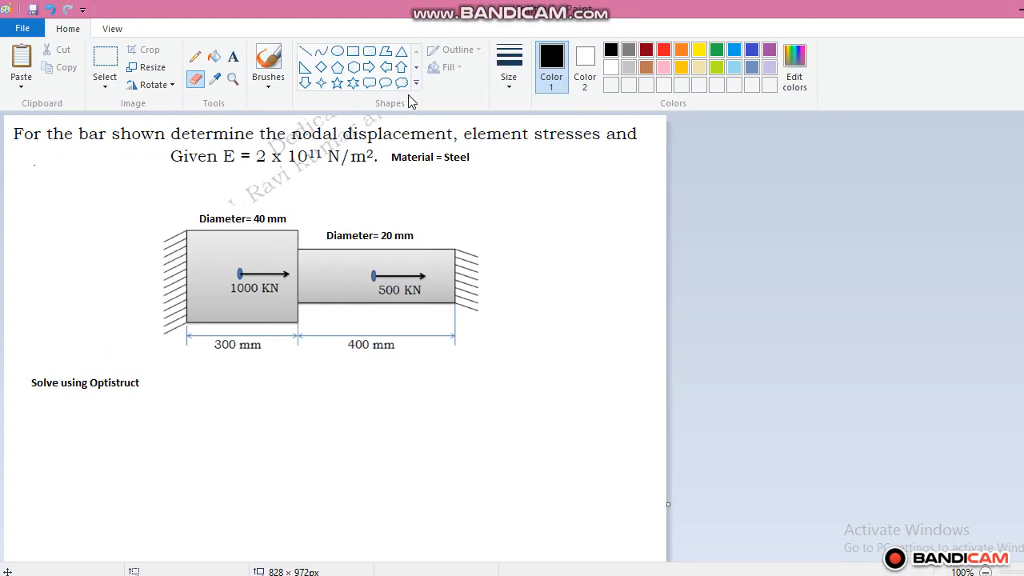
{"action": "left_click", "coordinate": [336, 51]}
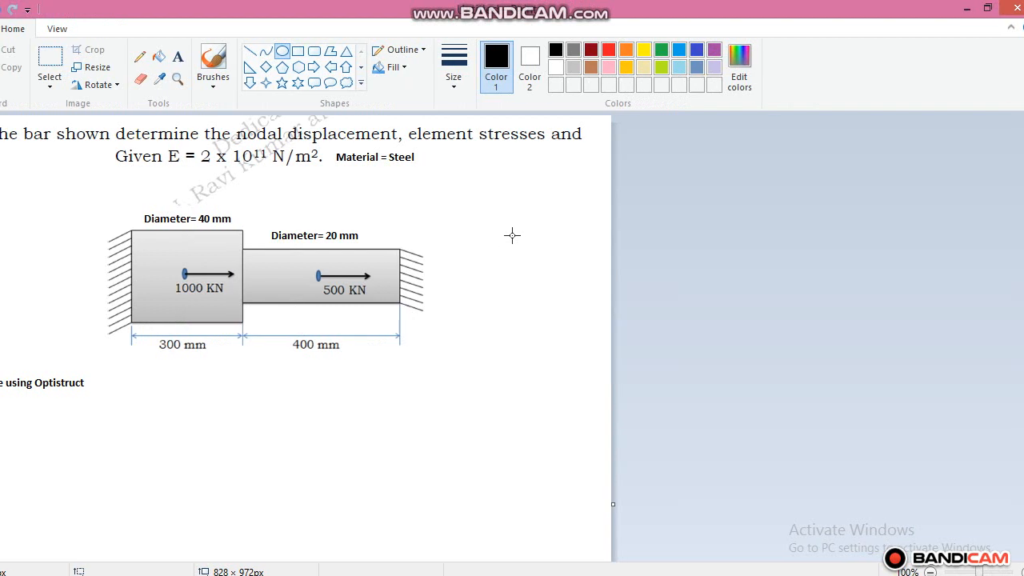
{"action": "mouse_move", "coordinate": [513, 247]}
{"action": "left_mouse_down"}
{"action": "mouse_move", "coordinate": [490, 288]}
{"action": "mouse_move", "coordinate": [453, 315]}
{"action": "left_mouse_up"}
{"action": "left_click_drag", "start_coordinate": [506, 288], "coordinate": [502, 286]}
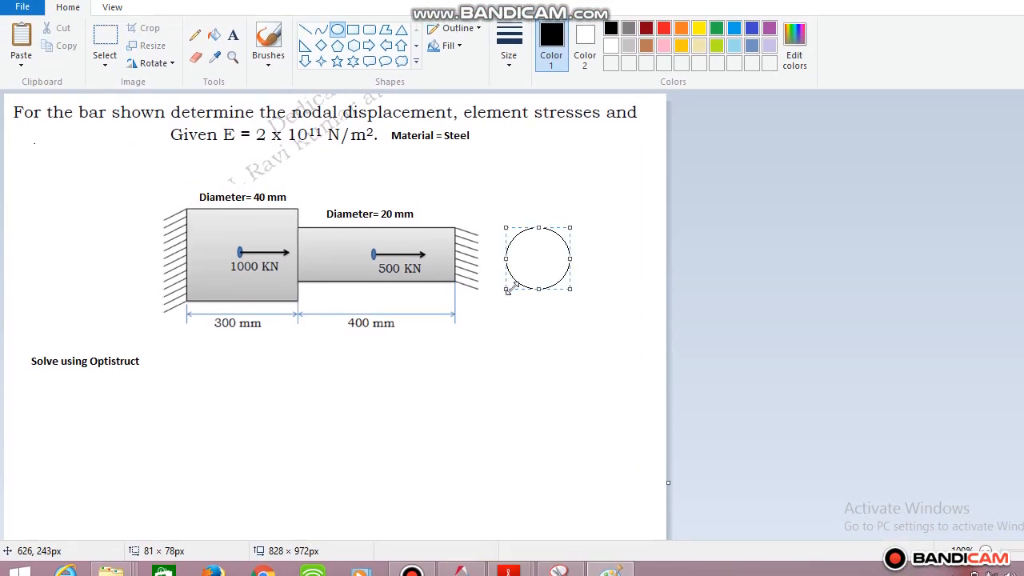
{"action": "left_click", "coordinate": [547, 355]}
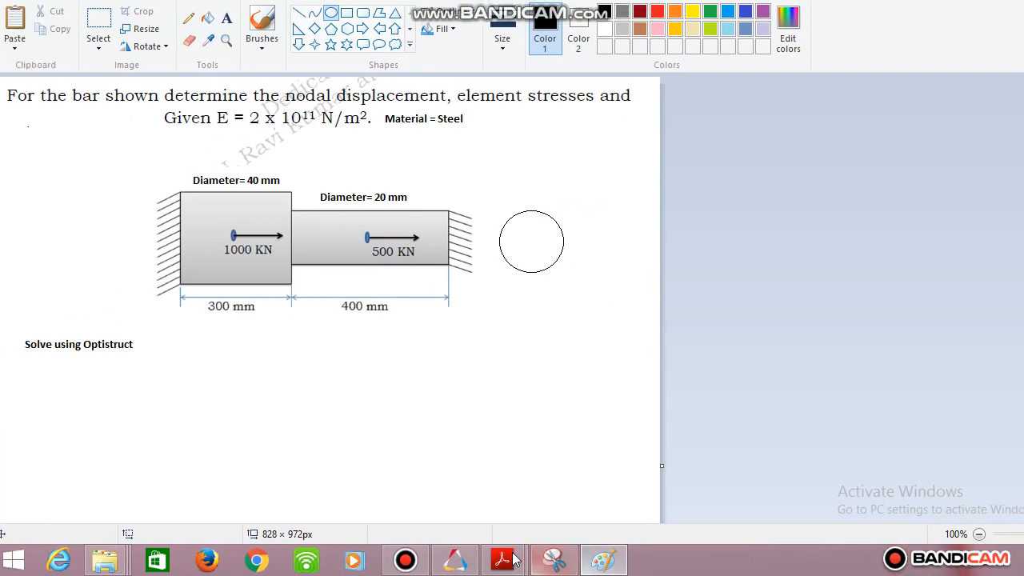
{"action": "left_click", "coordinate": [449, 561]}
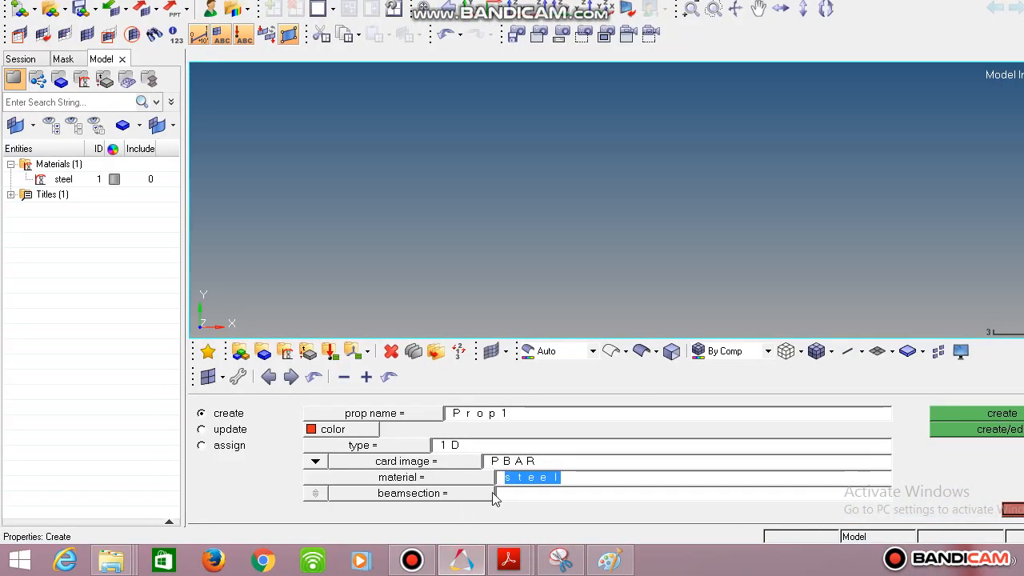
{"action": "left_click", "coordinate": [1012, 508]}
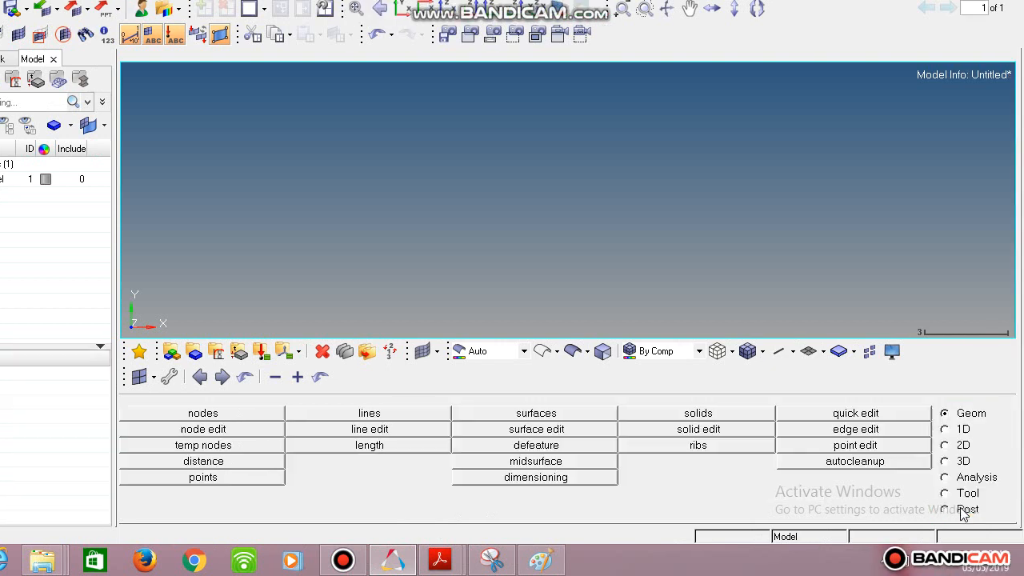
Create a standard solid circle beam section from the HYPER BEAM library with HyperBeam.
{"action": "left_click", "coordinate": [947, 432]}
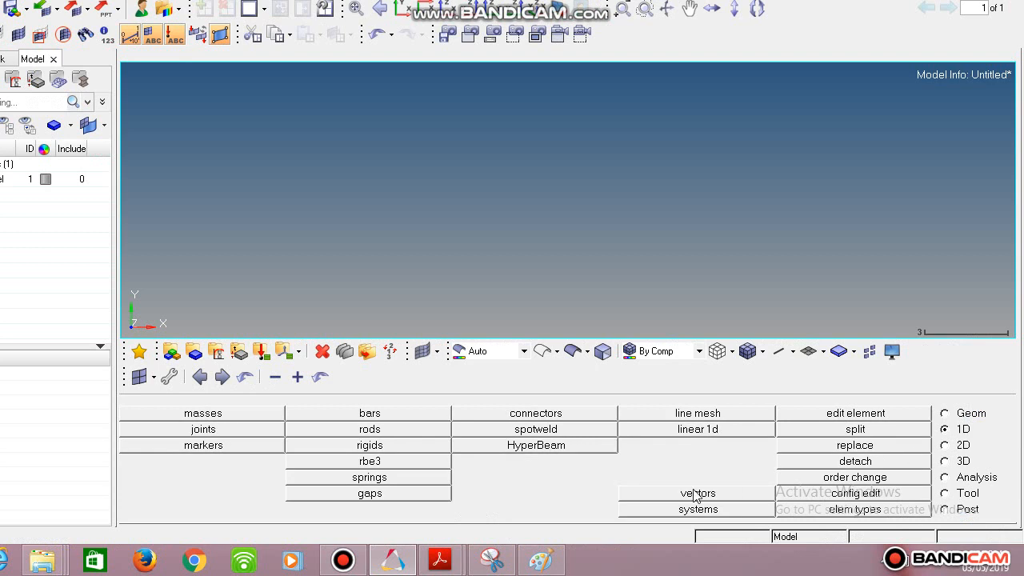
{"action": "left_click", "coordinate": [560, 446]}
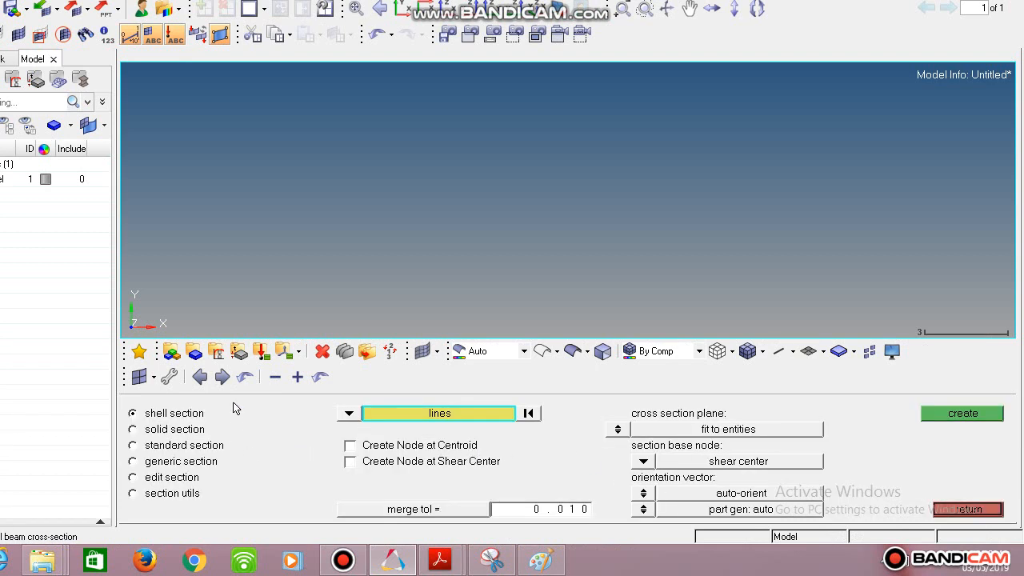
{"action": "left_click", "coordinate": [205, 447]}
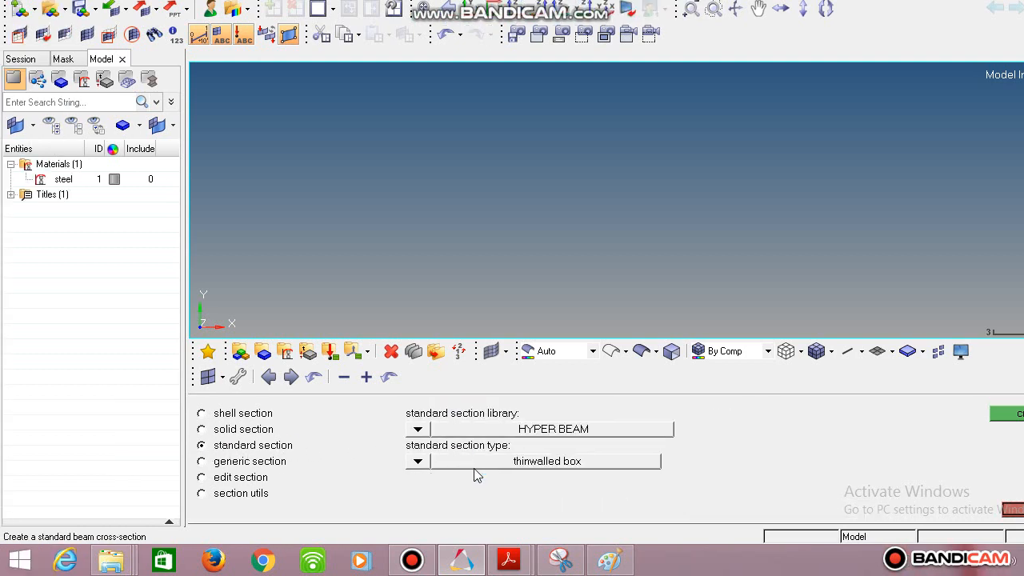
{"action": "left_click", "coordinate": [417, 461]}
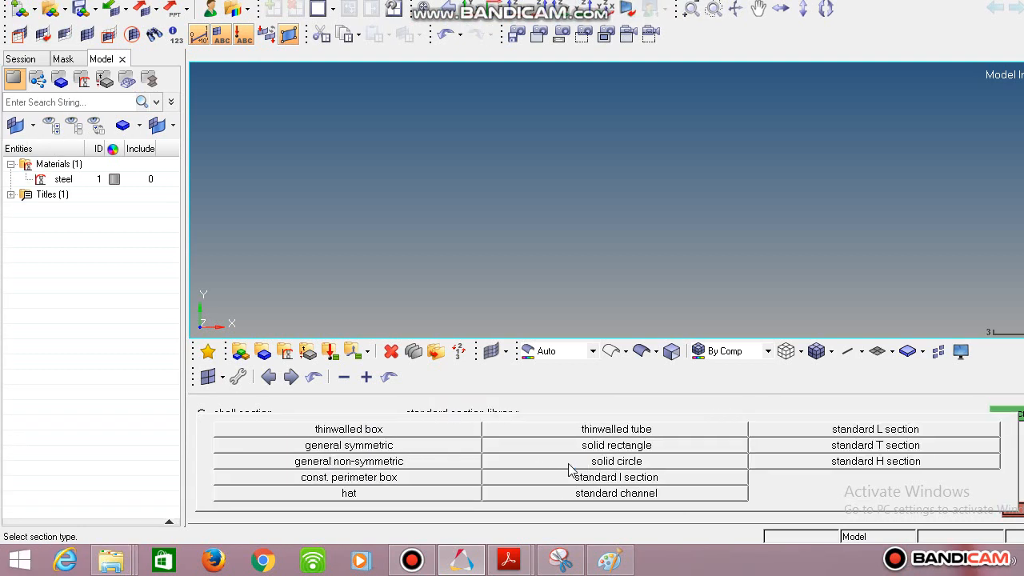
{"action": "left_click", "coordinate": [549, 464]}
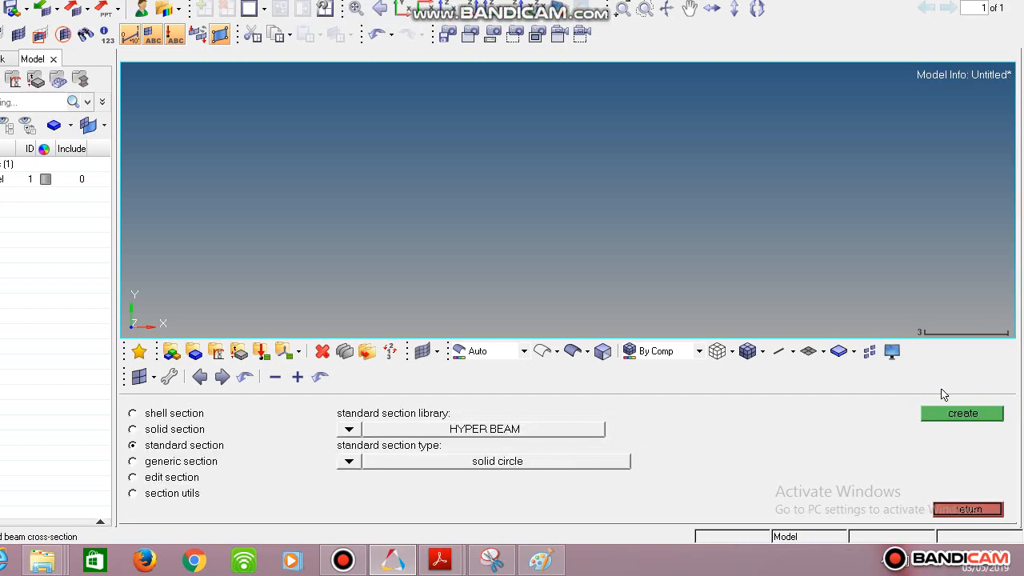
{"action": "left_click", "coordinate": [963, 413]}
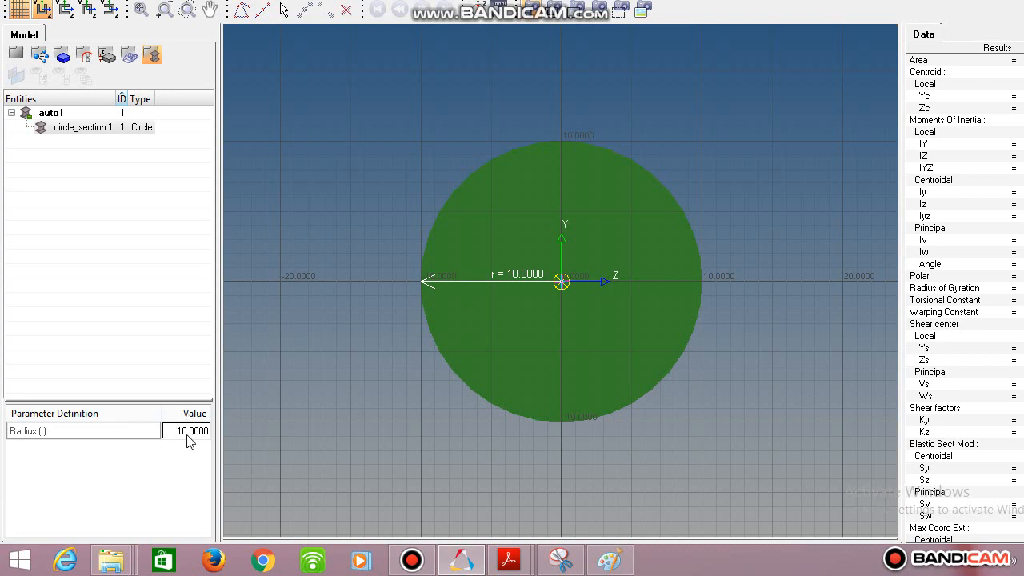
Check the larger bar's diameter in Paint, set the circle section's radius to 20 in HyperBeam, and fit the section in view.
{"action": "double_click", "coordinate": [193, 432]}
{"action": "left_click", "coordinate": [611, 562]}
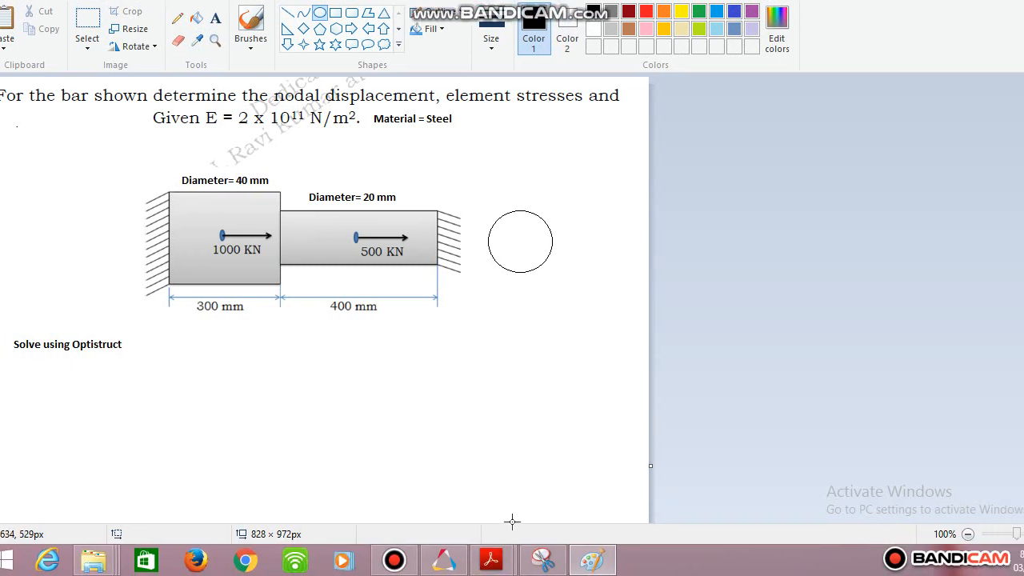
{"action": "left_click", "coordinate": [472, 564]}
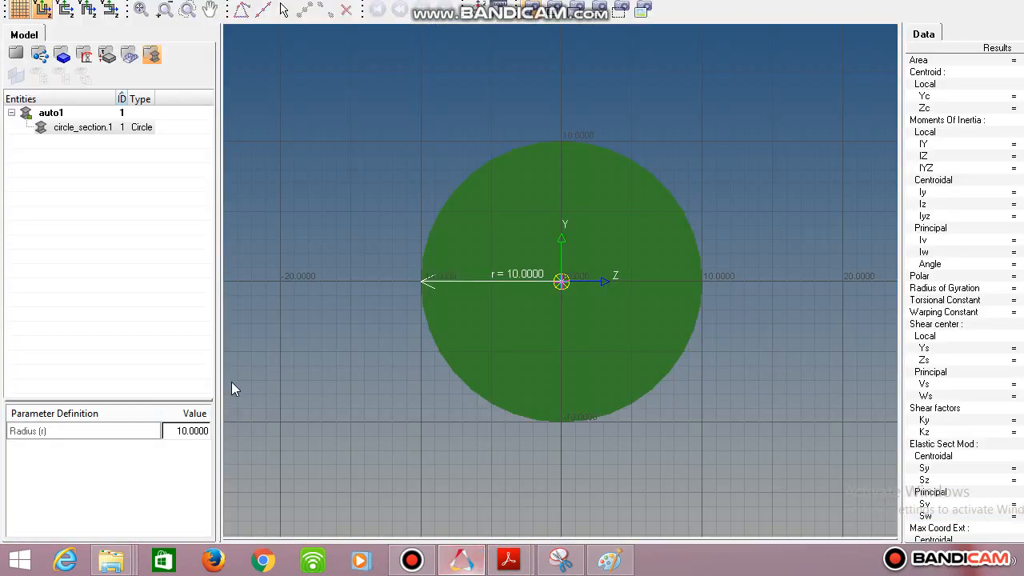
{"action": "double_click", "coordinate": [188, 431]}
{"action": "left_click", "coordinate": [263, 469]}
{"action": "double_click", "coordinate": [186, 431]}
{"action": "type", "text": "20"}
{"action": "key", "text": "Return"}
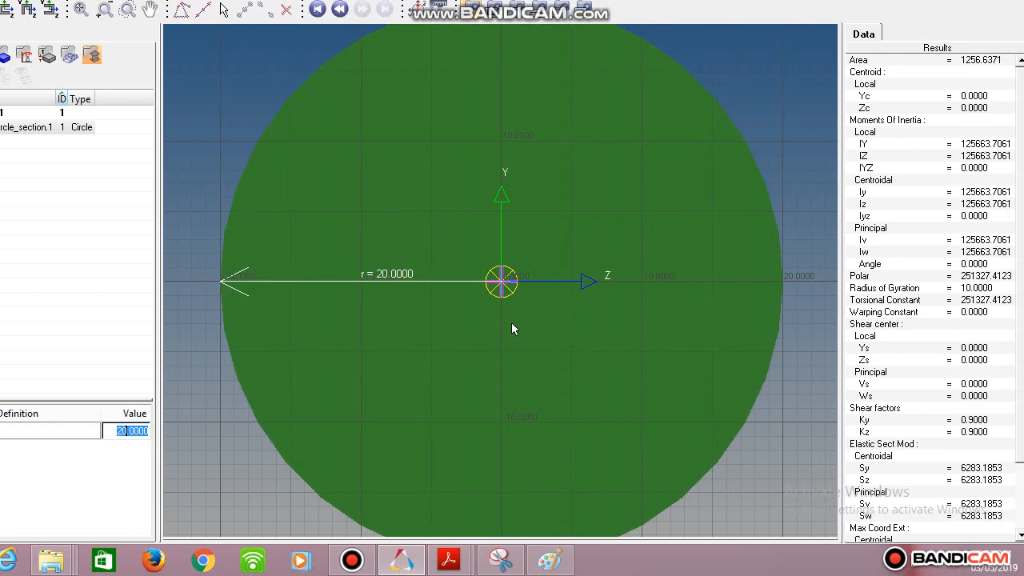
{"action": "key", "text": "f"}
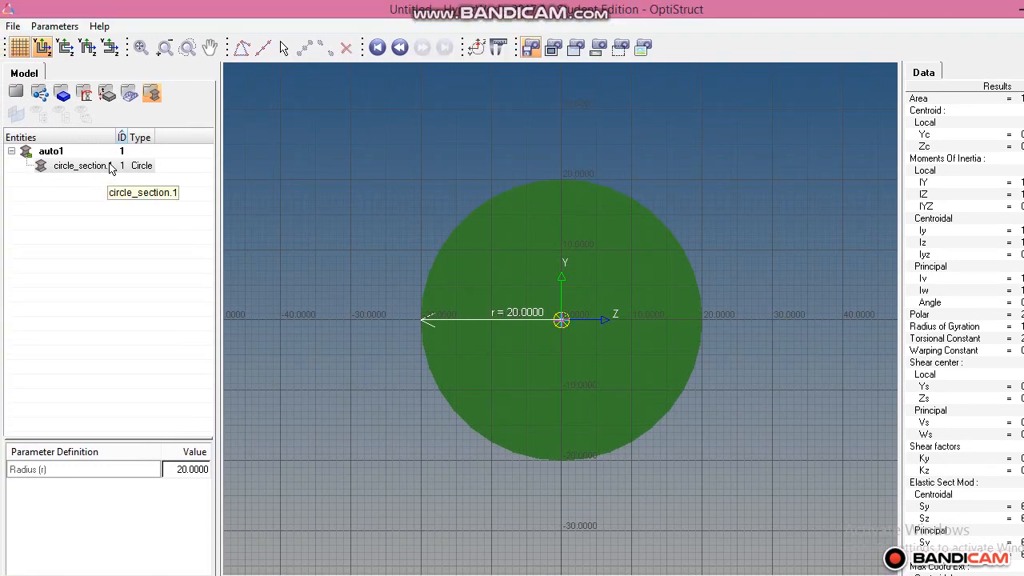
Rename the circle section as "circle_section. 40 mm" and exit HyperBeam.
{"action": "right_click", "coordinate": [110, 167]}
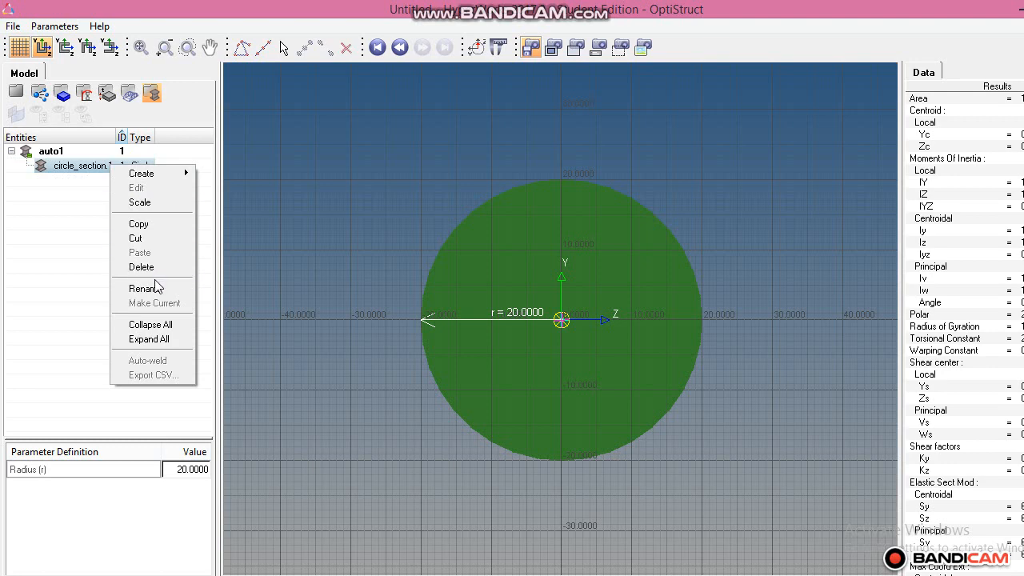
{"action": "left_click", "coordinate": [156, 288]}
{"action": "left_click", "coordinate": [120, 167]}
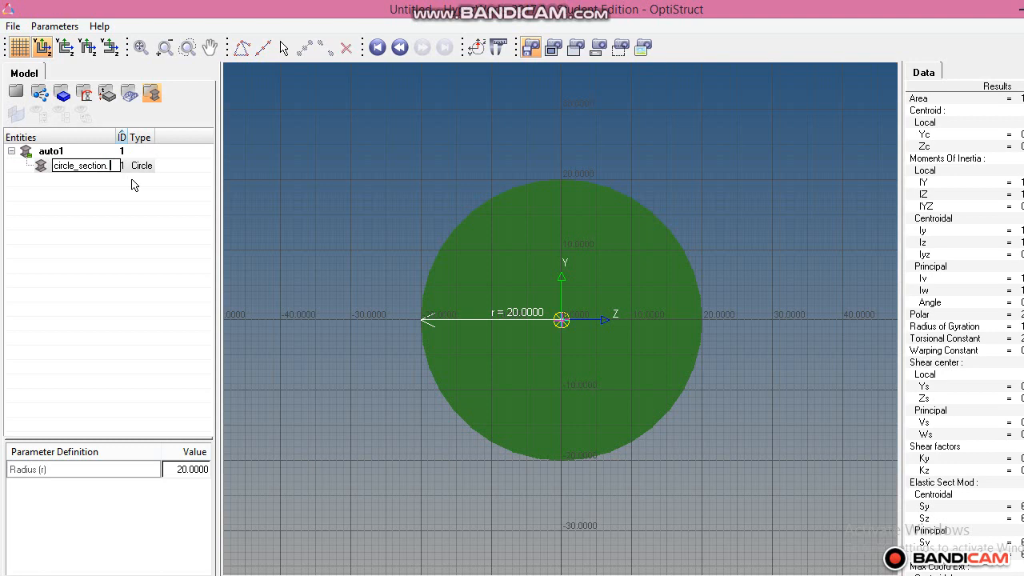
{"action": "type", "text": "mm"}
{"action": "key", "text": "Return"}
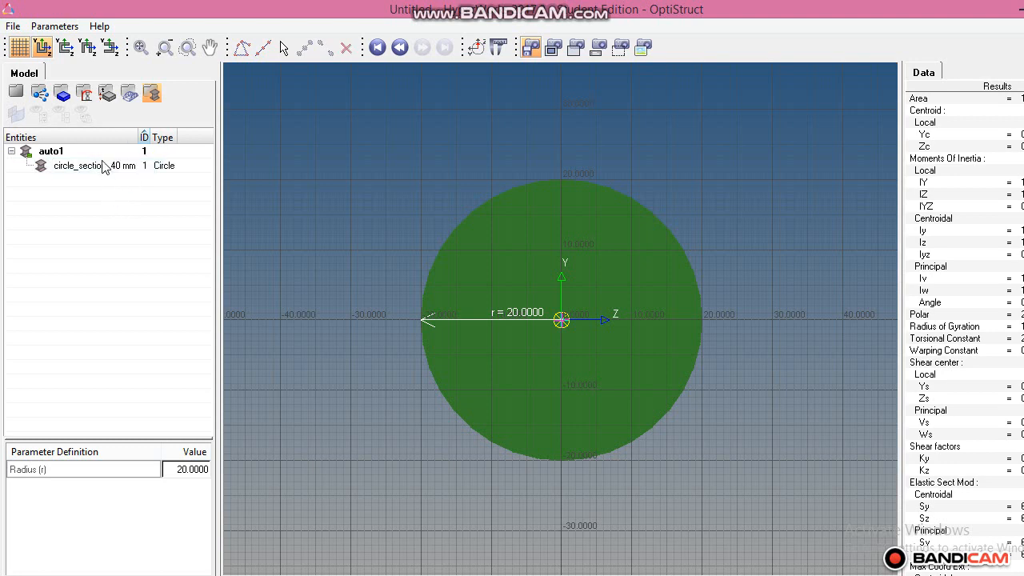
{"action": "left_click", "coordinate": [13, 28]}
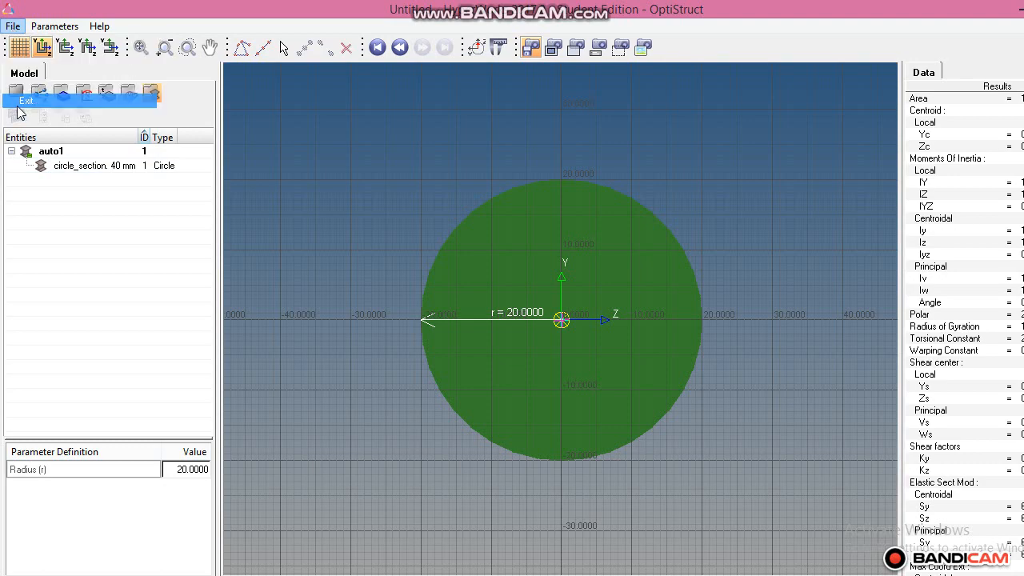
{"action": "left_click", "coordinate": [24, 101]}
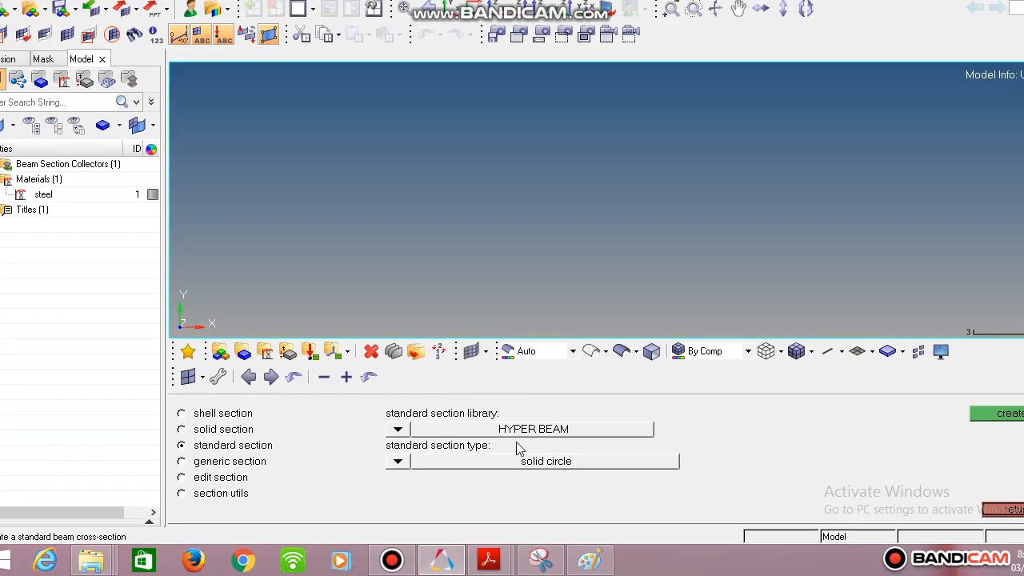
Switch to Paint to check the stepped bar problem for the next section's diameter.
{"action": "left_click", "coordinate": [417, 564]}
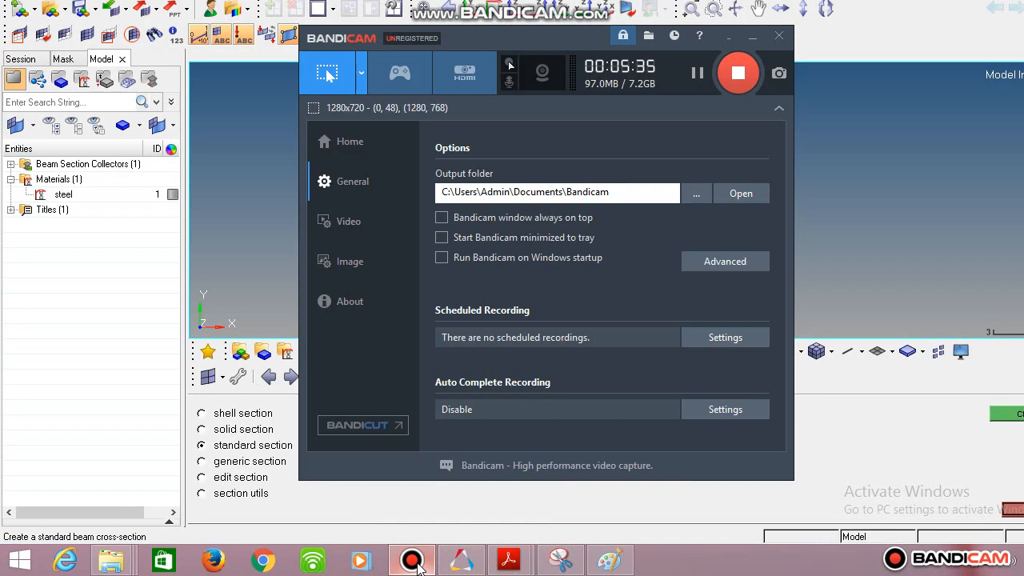
{"action": "left_click", "coordinate": [417, 564]}
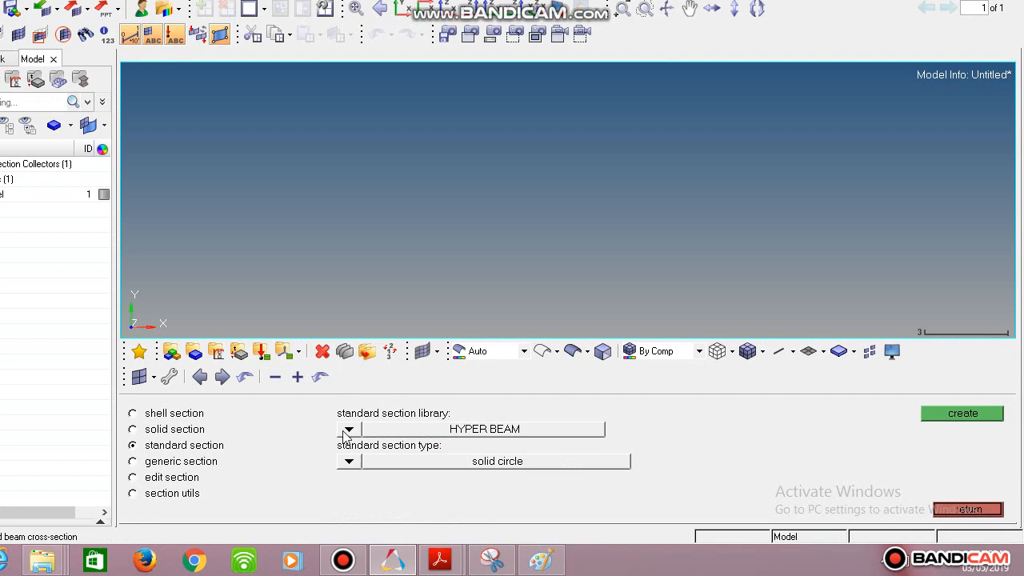
{"action": "left_click", "coordinate": [538, 561]}
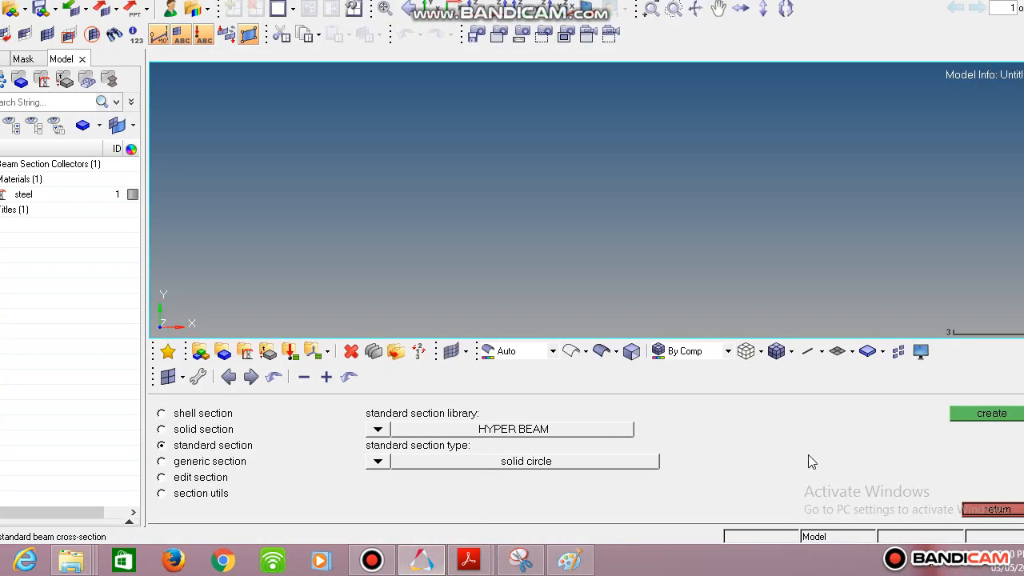
Create a second standard solid circle section in HyperBeam and check its radius against the smaller bar's diameter in Paint.
{"action": "left_click", "coordinate": [984, 510]}
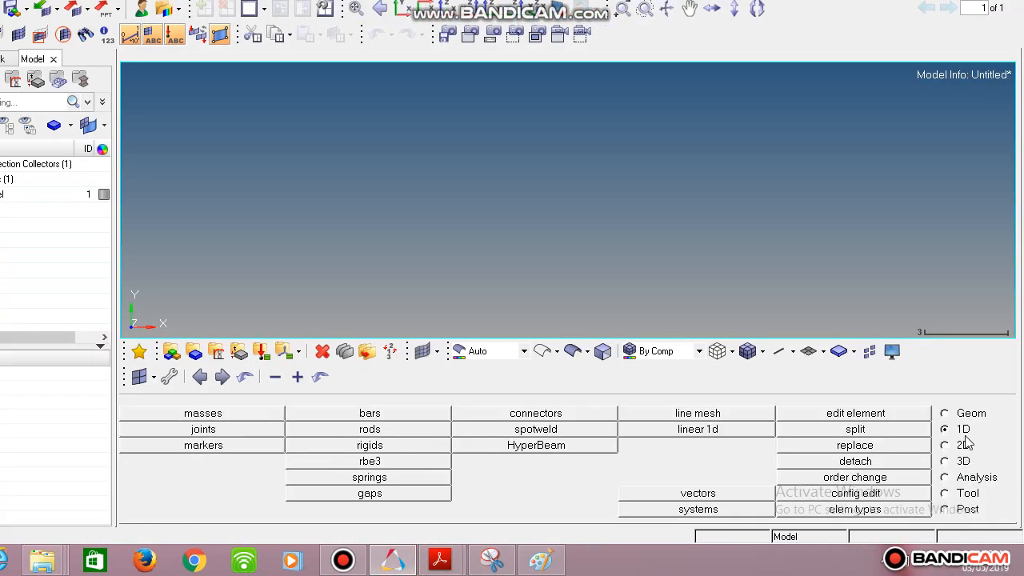
{"action": "left_click", "coordinate": [545, 447]}
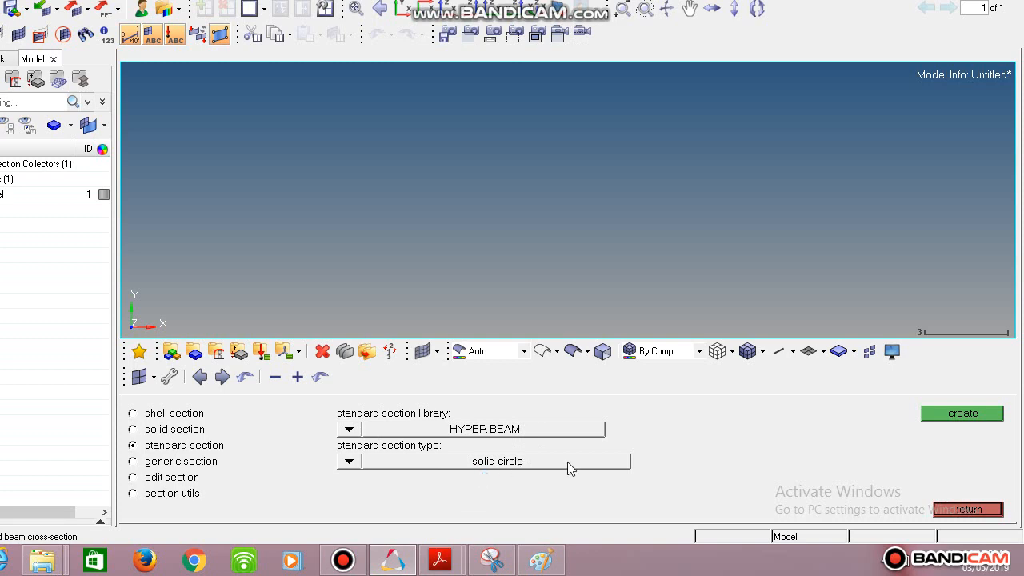
{"action": "left_click", "coordinate": [954, 416]}
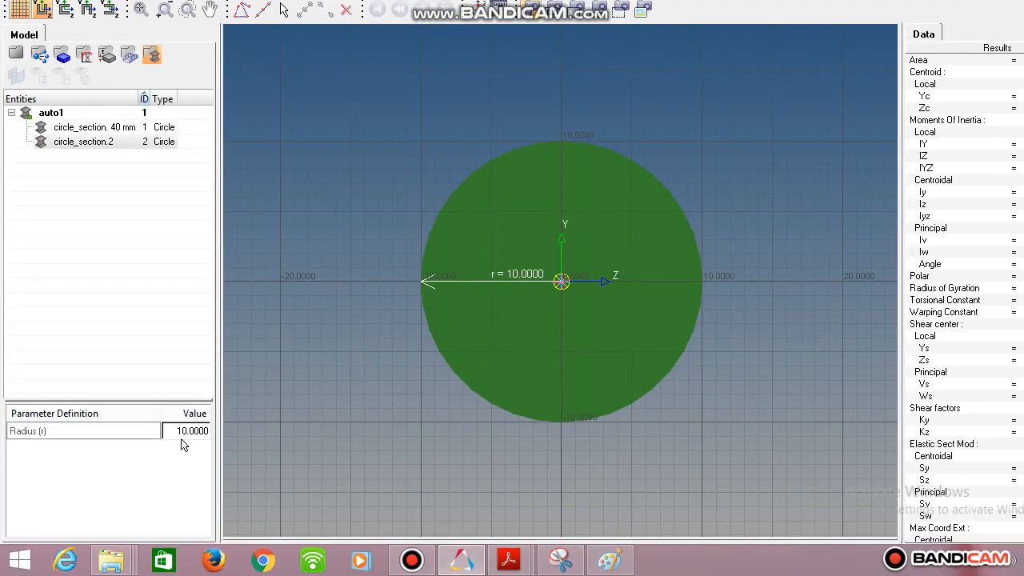
{"action": "double_click", "coordinate": [187, 433]}
{"action": "left_click", "coordinate": [610, 560]}
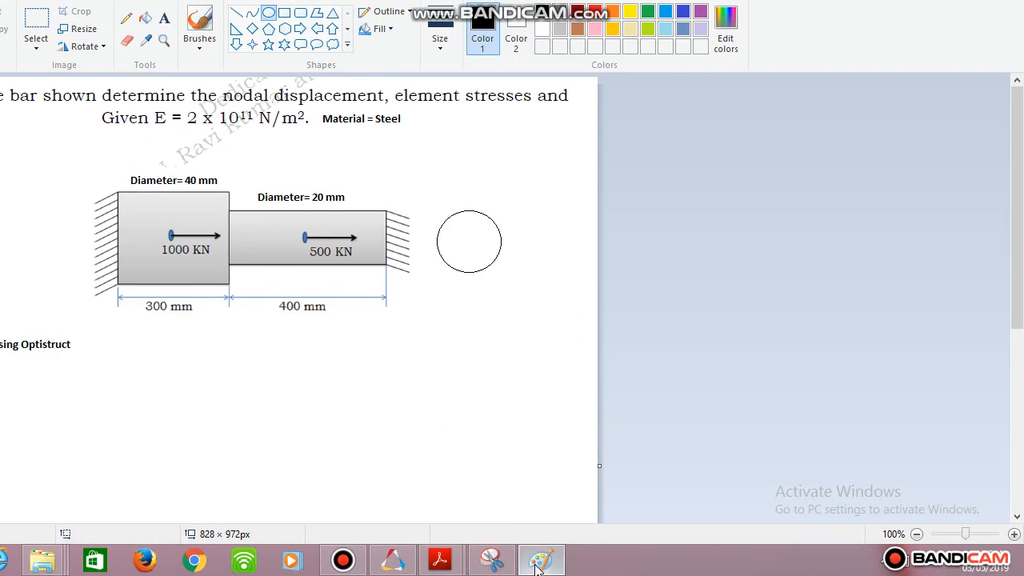
{"action": "left_click", "coordinate": [611, 563]}
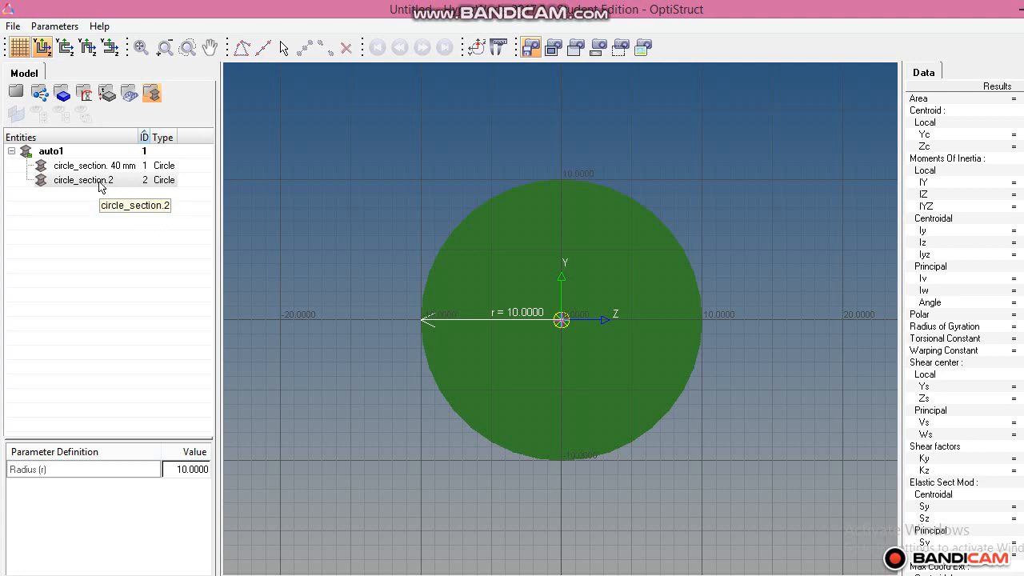
{"action": "left_click", "coordinate": [121, 185]}
{"action": "right_click", "coordinate": [122, 187]}
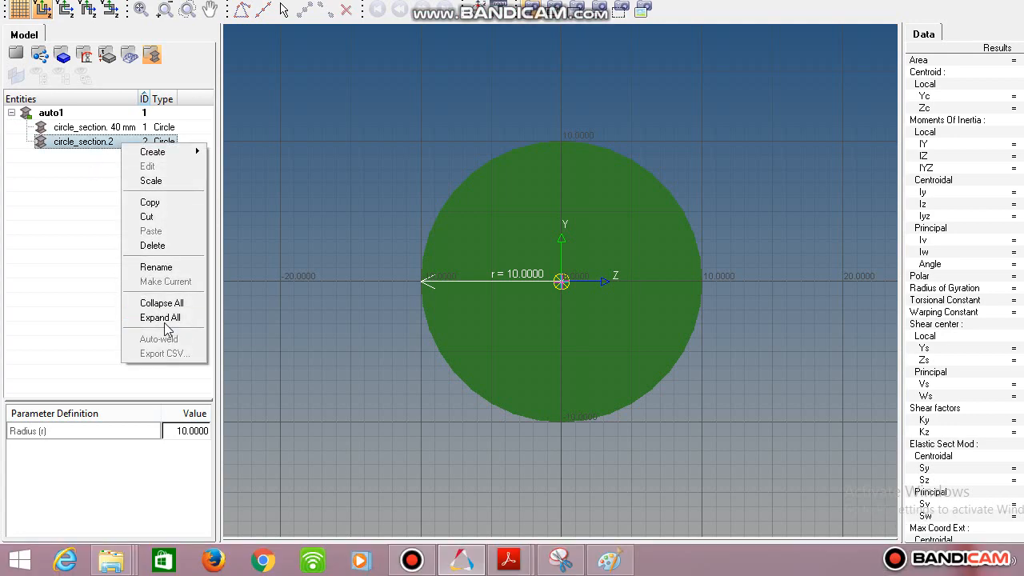
{"action": "left_click", "coordinate": [156, 305]}
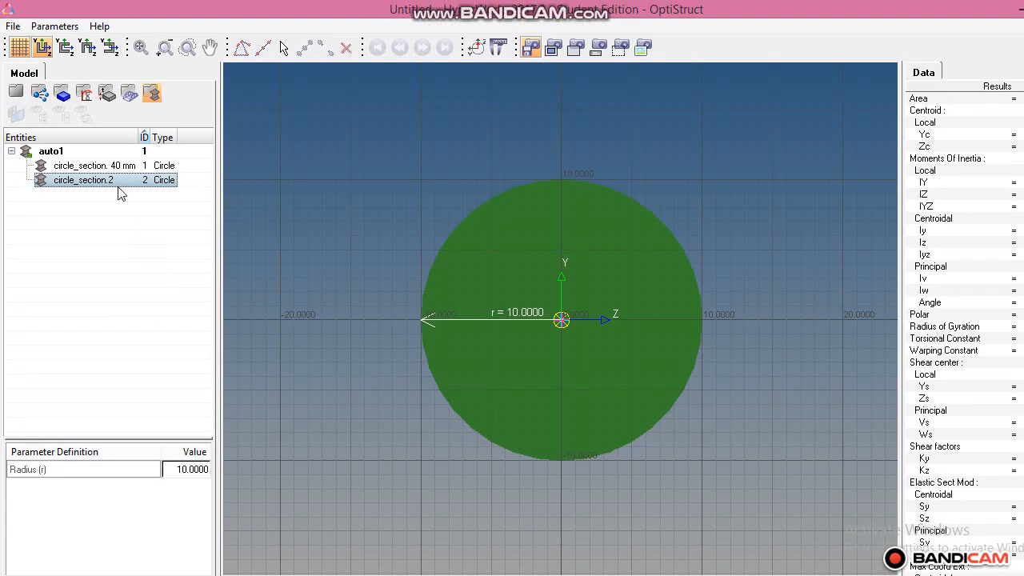
{"action": "right_click", "coordinate": [116, 181]}
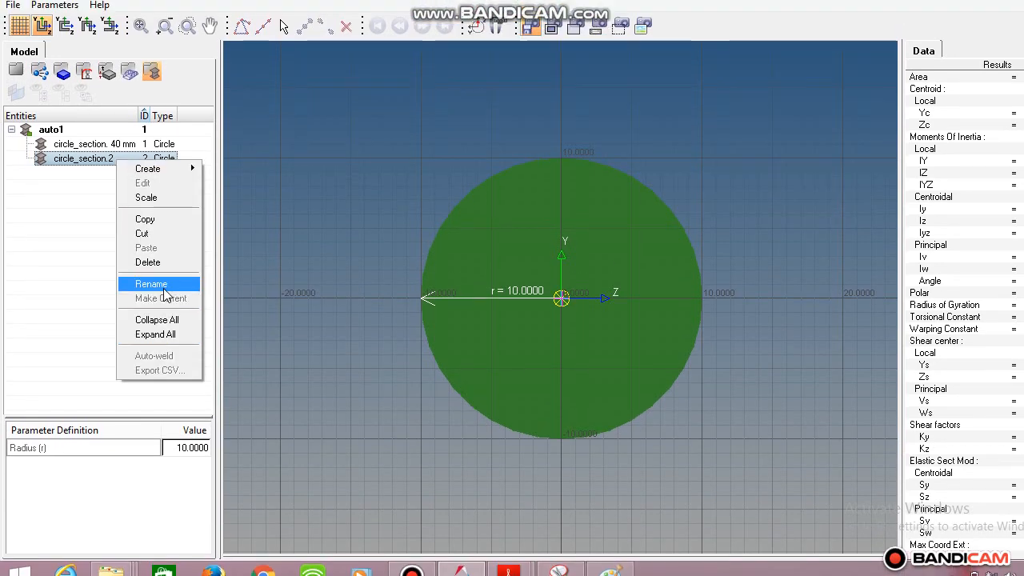
{"action": "left_click", "coordinate": [154, 305]}
{"action": "left_click", "coordinate": [104, 265]}
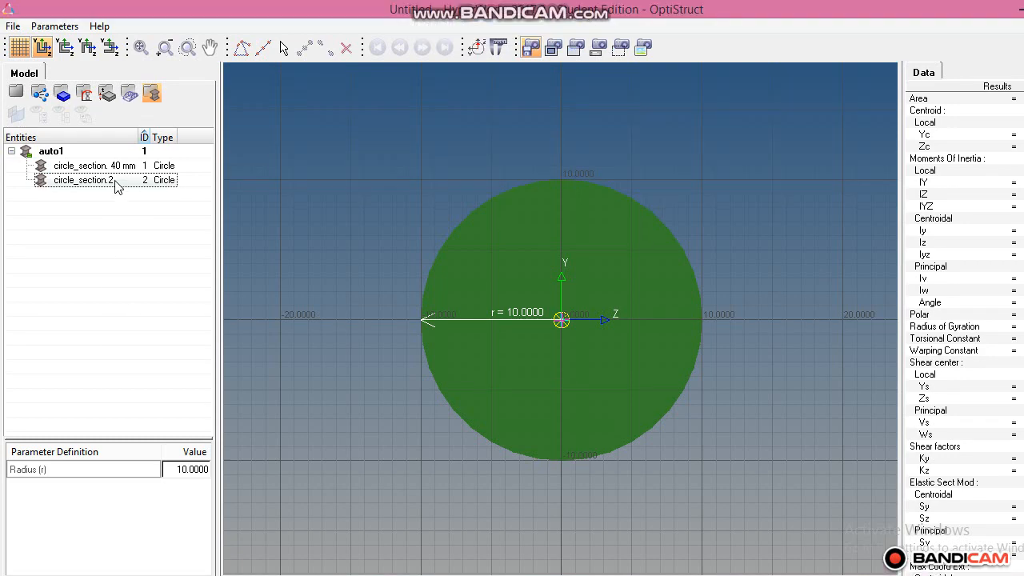
{"action": "right_click", "coordinate": [115, 181]}
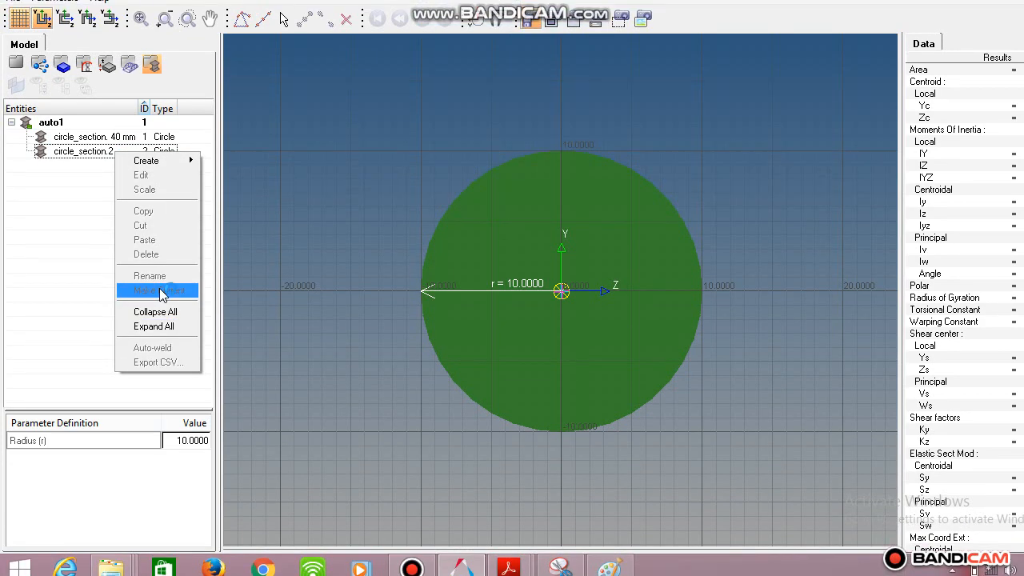
{"action": "left_click", "coordinate": [93, 336]}
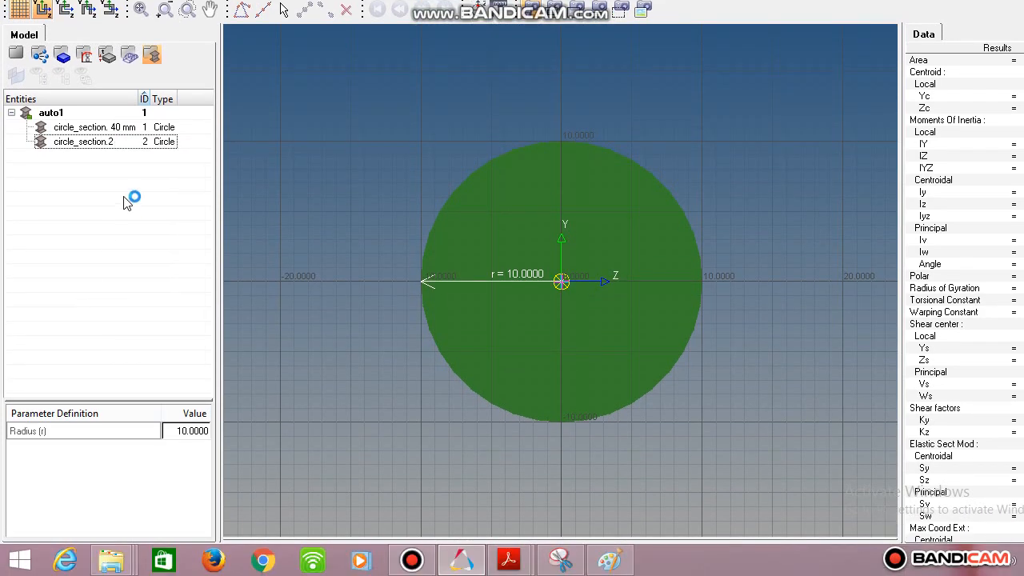
Rename the second circle section as "circle_section.20mm", exit HyperBeam and leave the beam section settings.
{"action": "left_click", "coordinate": [108, 143]}
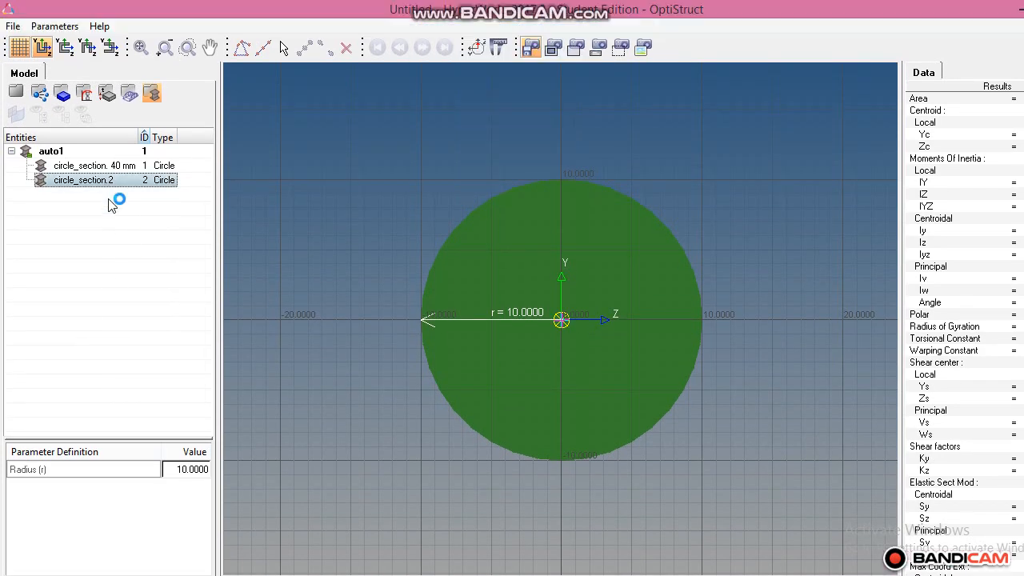
{"action": "right_click", "coordinate": [110, 182]}
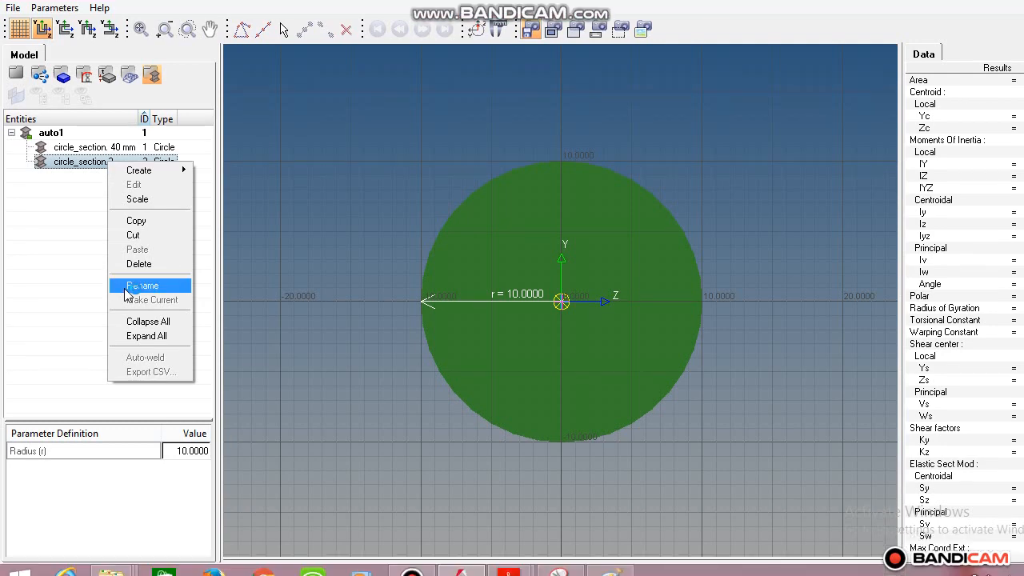
{"action": "left_click", "coordinate": [132, 303]}
{"action": "left_click", "coordinate": [116, 179]}
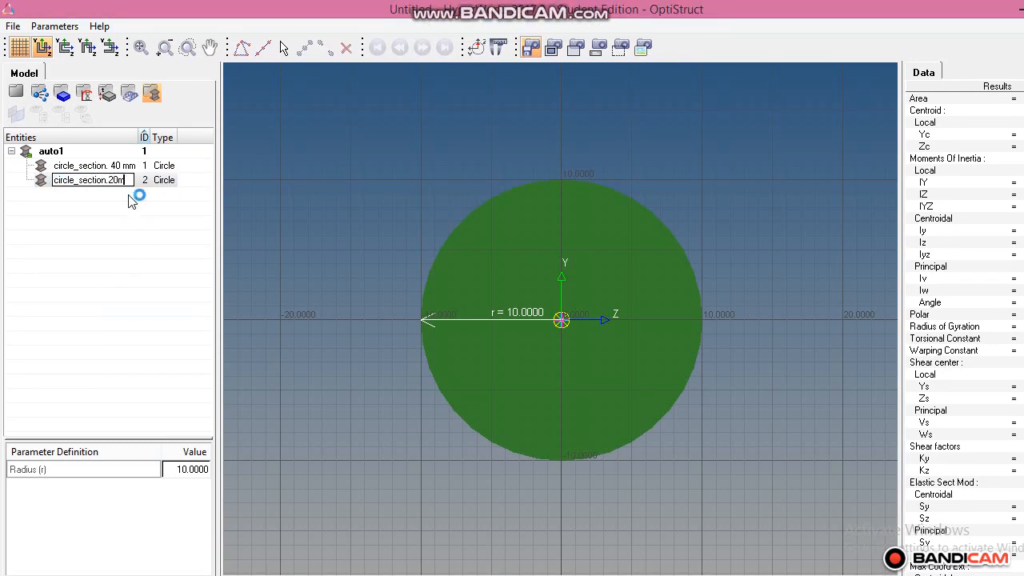
{"action": "key", "text": "Return"}
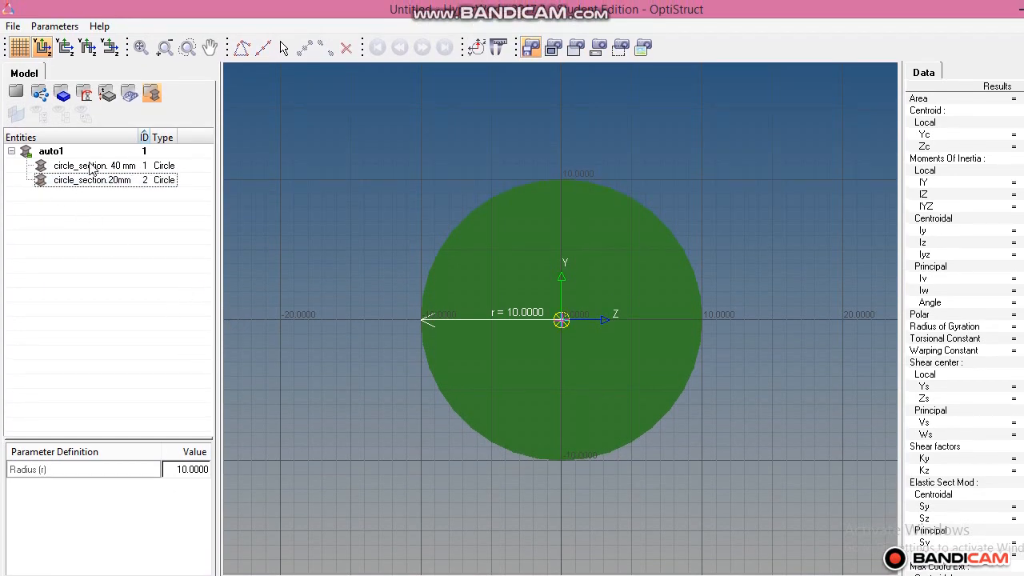
{"action": "left_click", "coordinate": [13, 25]}
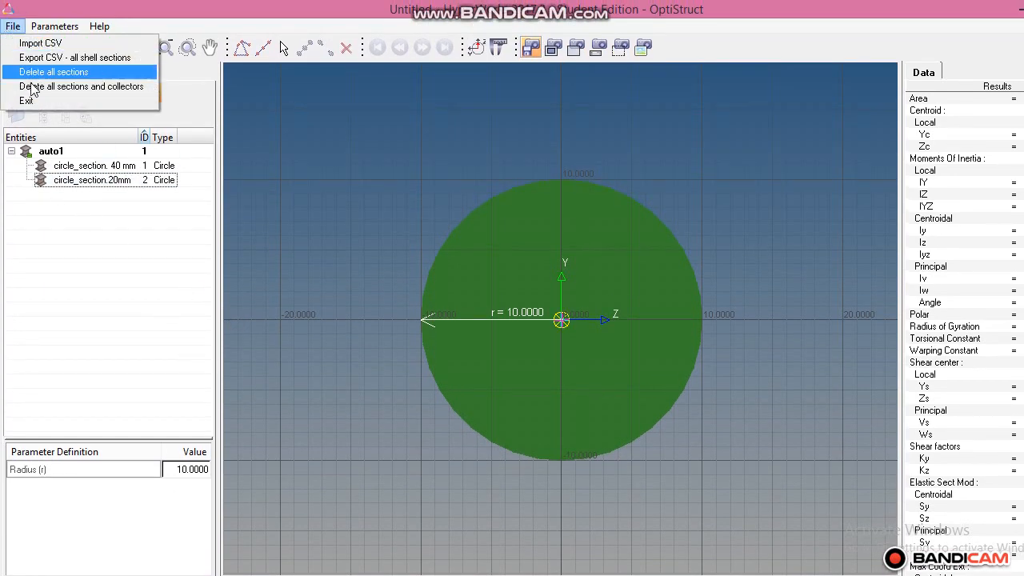
{"action": "left_click", "coordinate": [27, 101]}
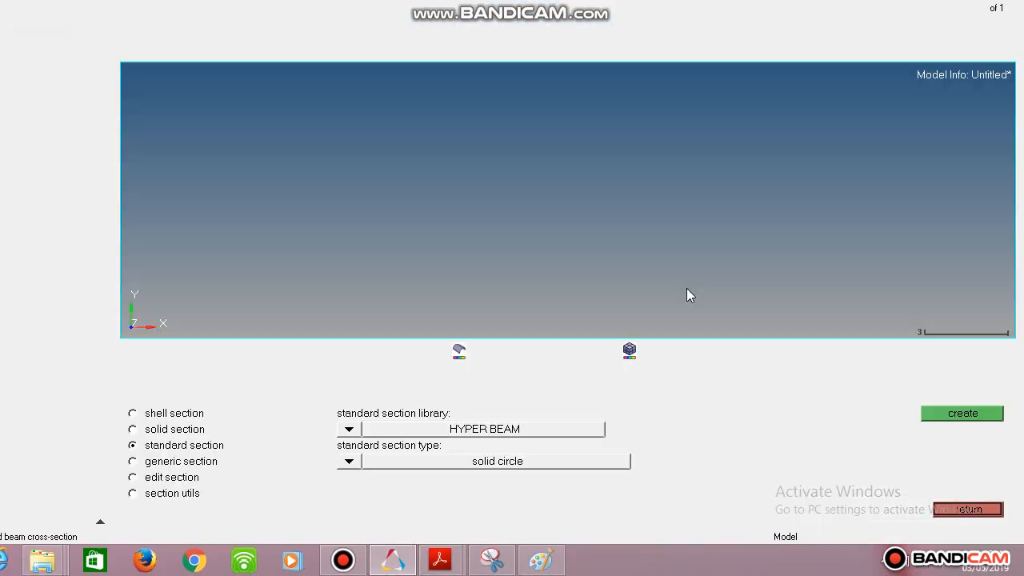
{"action": "left_click", "coordinate": [967, 510]}
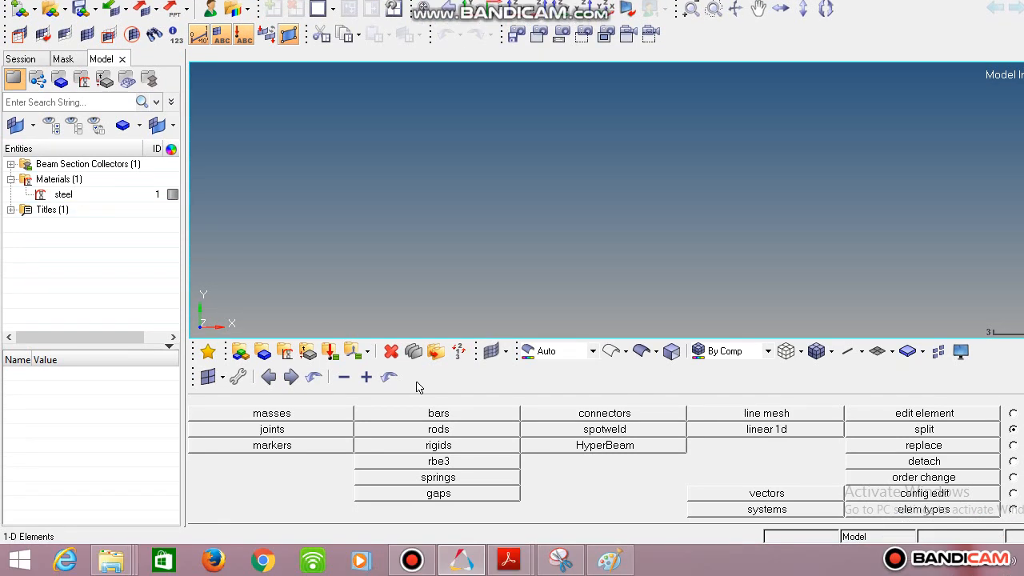
Create the 1D PBAR property Prop1 with material steel and beam section "circle_section. 40 mm".
{"action": "left_click", "coordinate": [309, 353]}
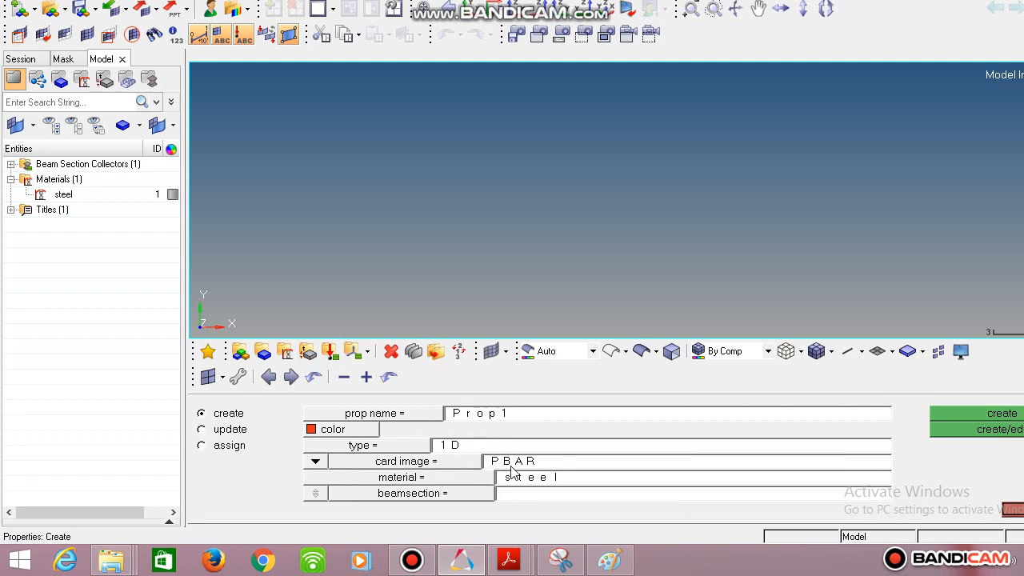
{"action": "left_click", "coordinate": [448, 497]}
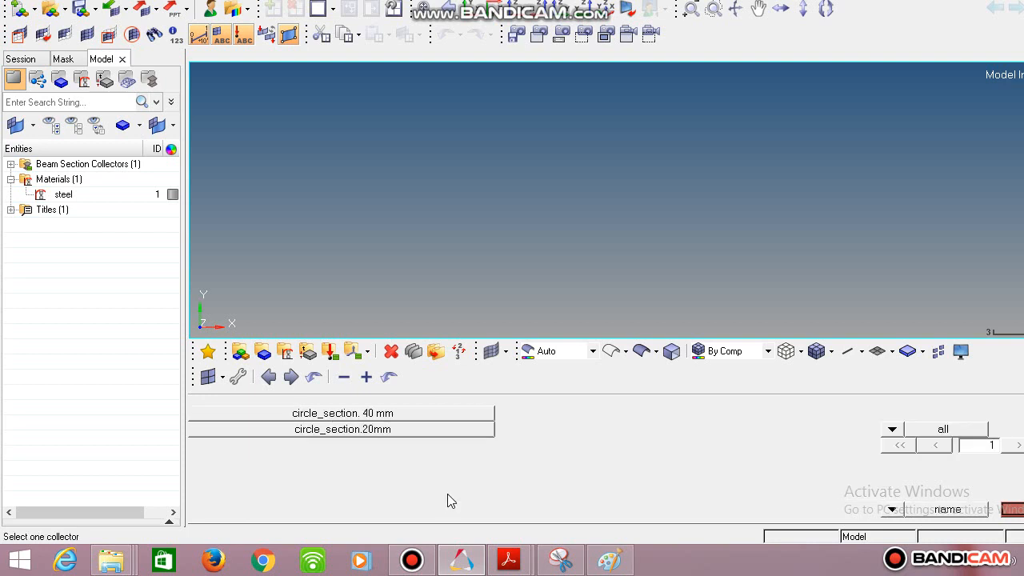
{"action": "left_click", "coordinate": [383, 417]}
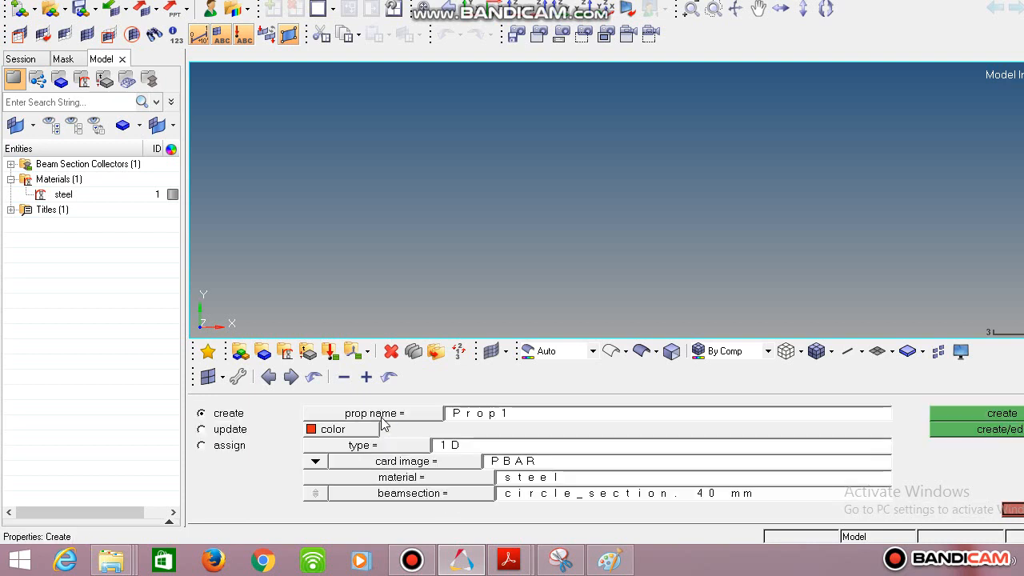
{"action": "left_click", "coordinate": [944, 416]}
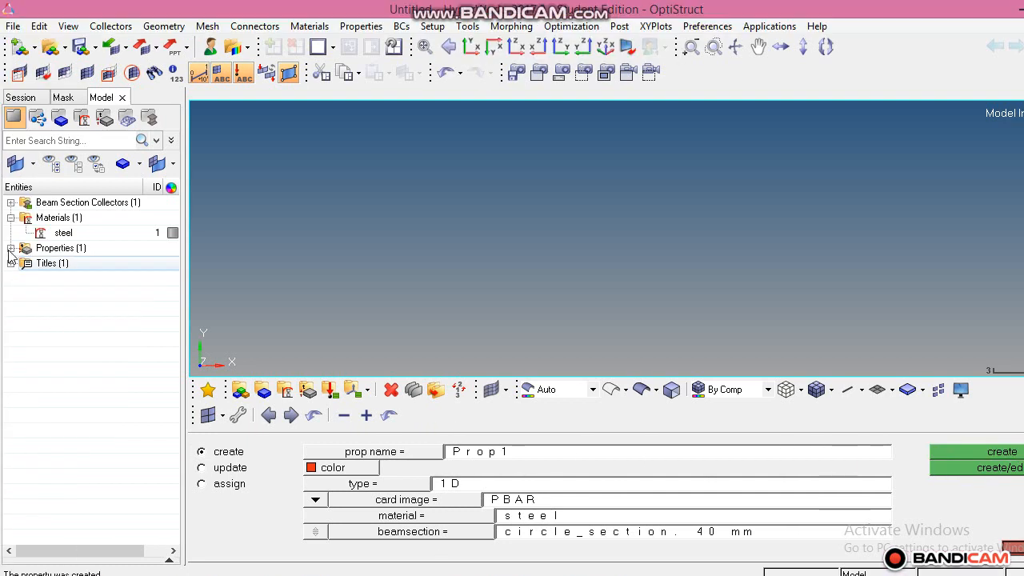
{"action": "left_click", "coordinate": [11, 209]}
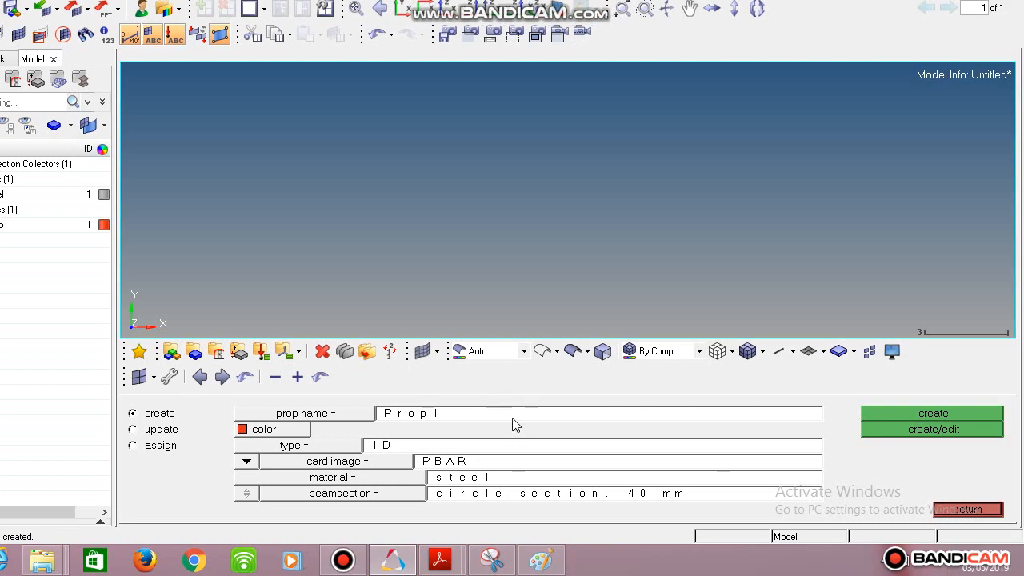
Create a yellow 1D PBAR property Prop2 with material steel and beam section "circle_section.20mm", and leave the property settings.
{"action": "left_click", "coordinate": [457, 415]}
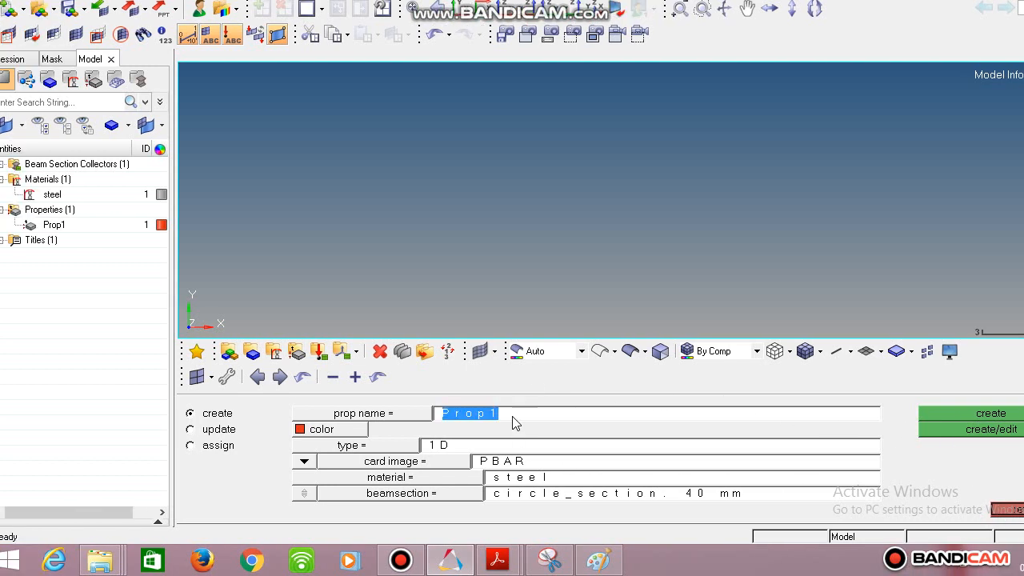
{"action": "left_click", "coordinate": [513, 417]}
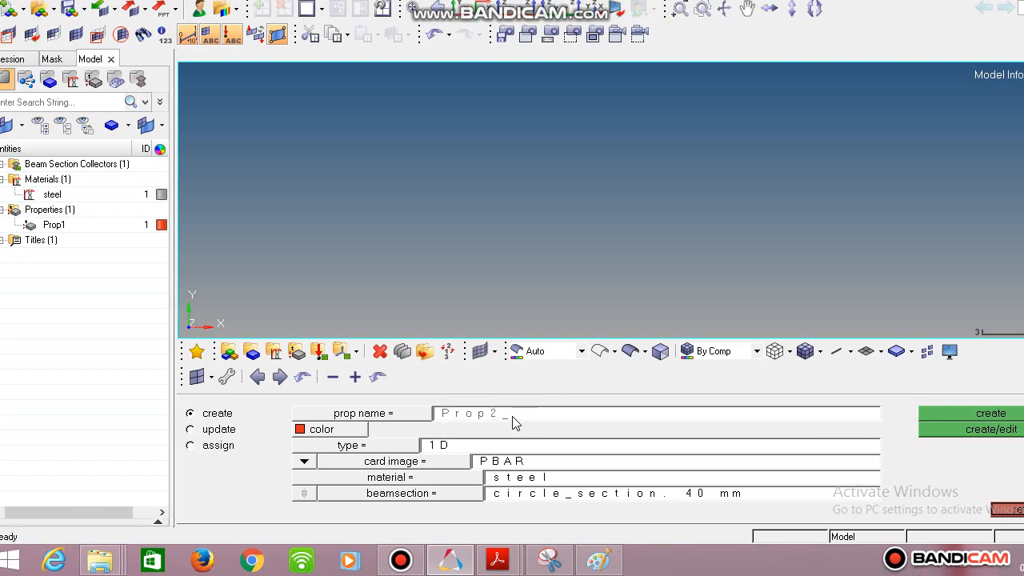
{"action": "left_click", "coordinate": [361, 430]}
{"action": "left_click", "coordinate": [363, 399]}
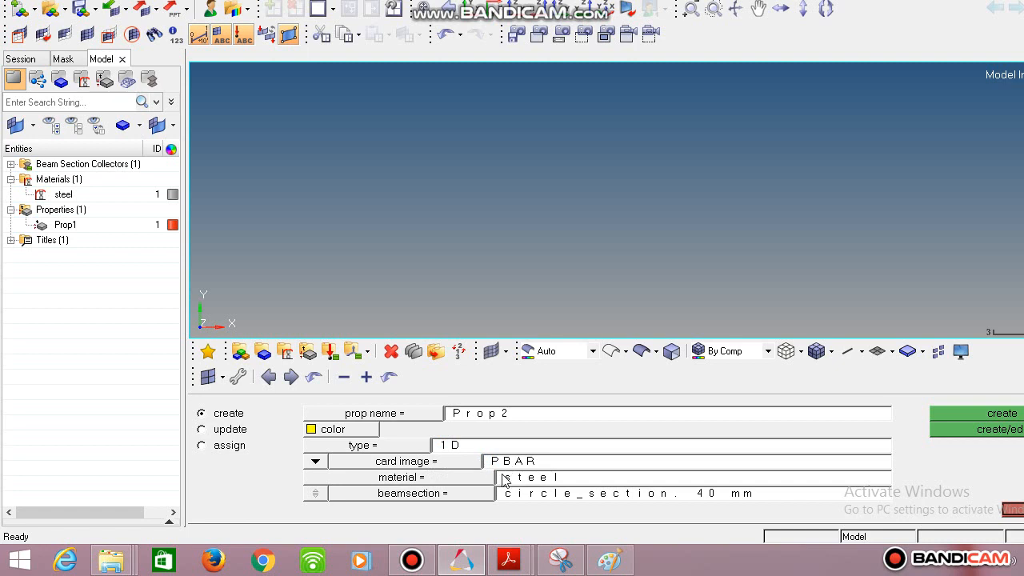
{"action": "left_click", "coordinate": [464, 482]}
{"action": "left_click", "coordinate": [270, 418]}
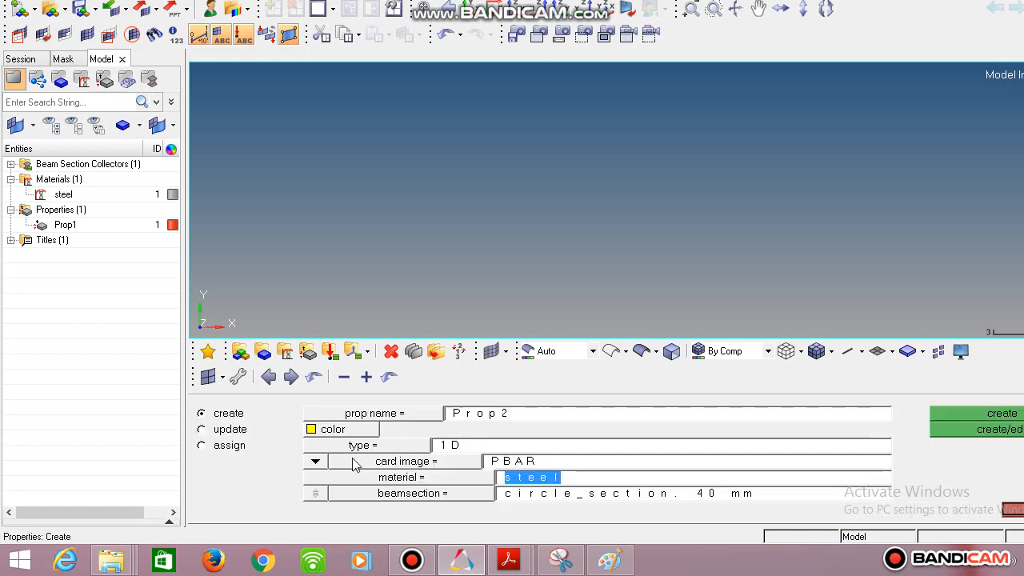
{"action": "left_click", "coordinate": [416, 494]}
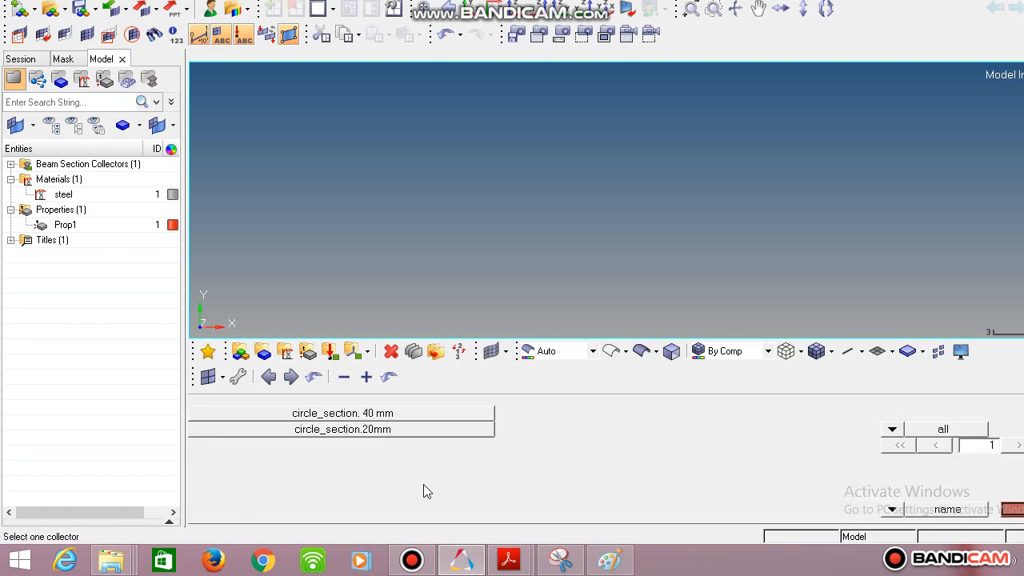
{"action": "left_click", "coordinate": [370, 430]}
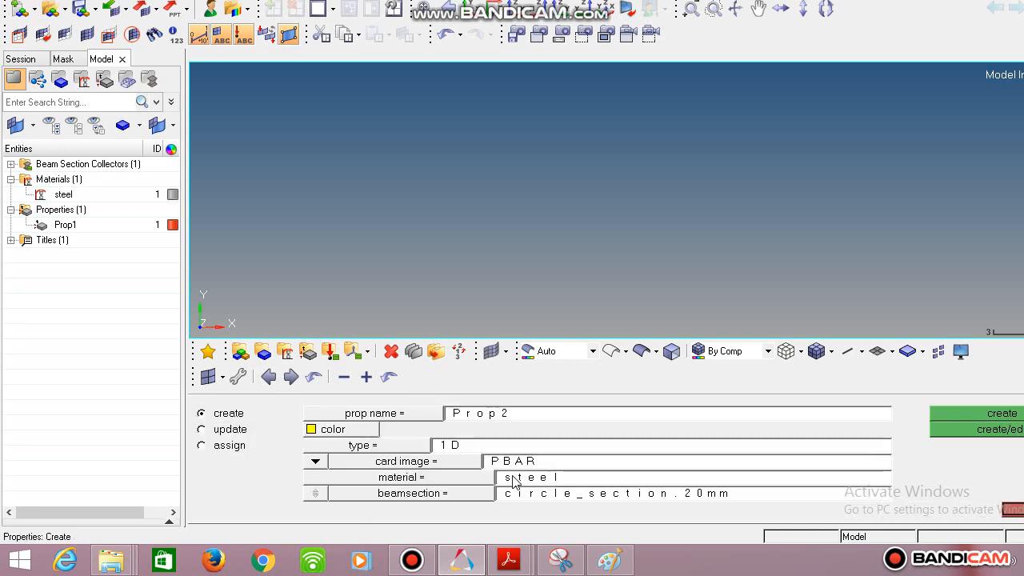
{"action": "left_click", "coordinate": [963, 415]}
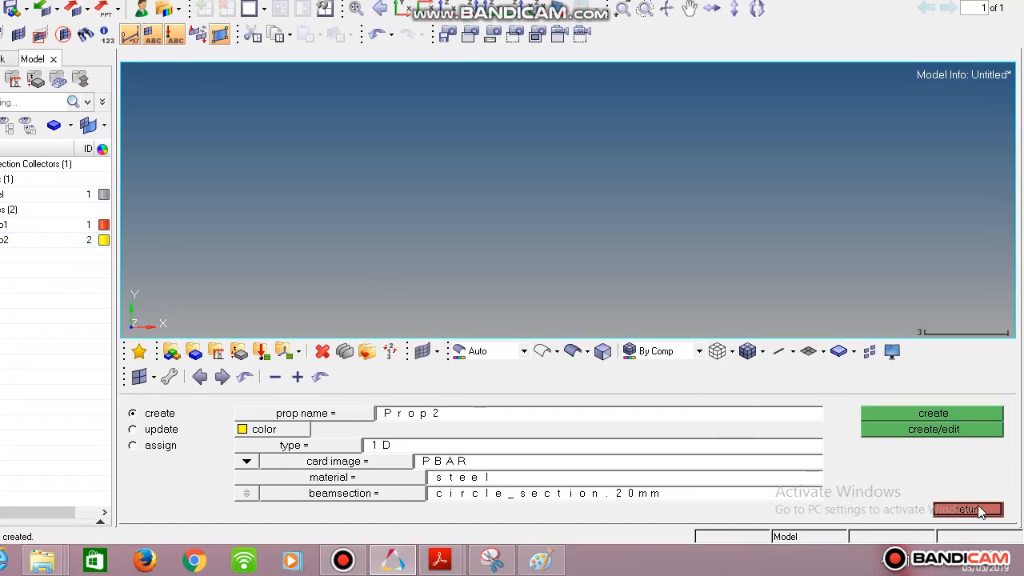
{"action": "left_click", "coordinate": [1013, 547]}
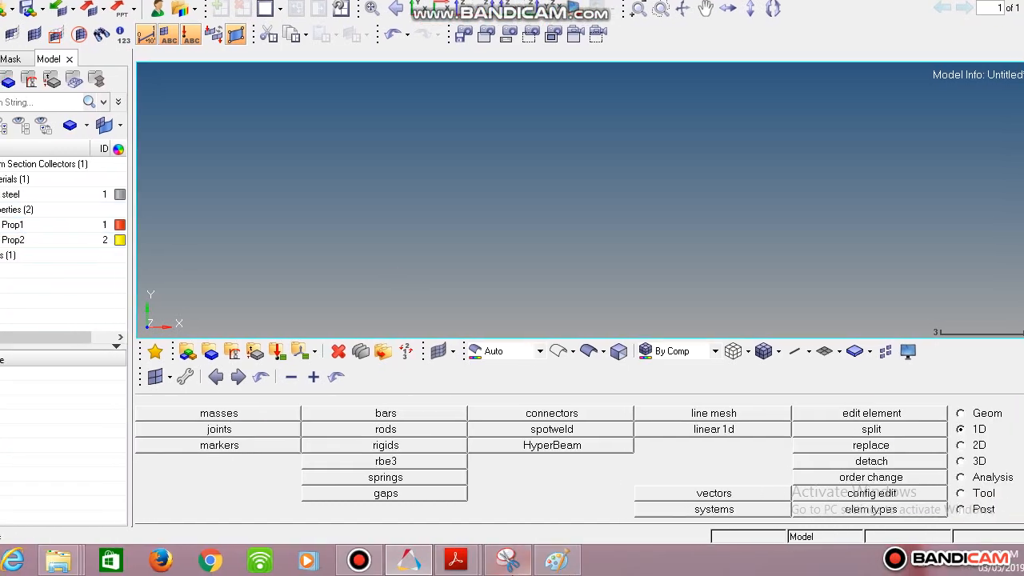
Switch to Paint to examine the stepped bar's segment lengths and load positions, and return to HyperMesh.
{"action": "left_click", "coordinate": [429, 570]}
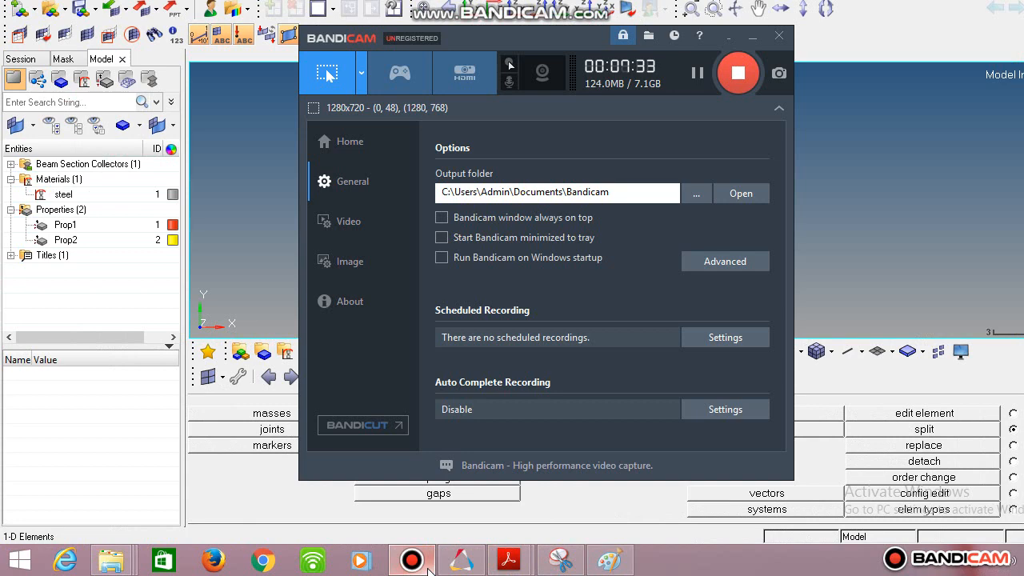
{"action": "left_click", "coordinate": [429, 570]}
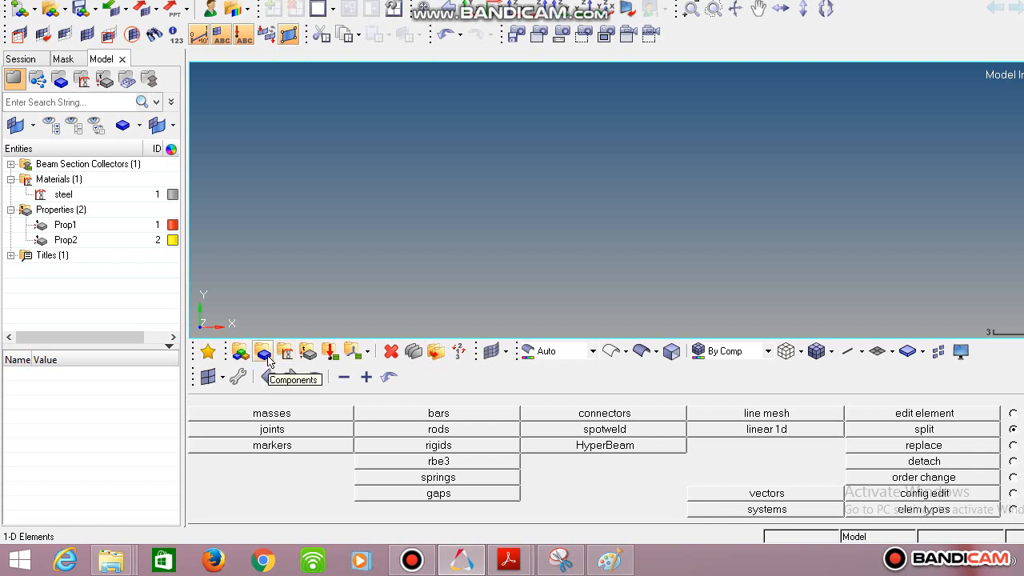
{"action": "left_click", "coordinate": [611, 560]}
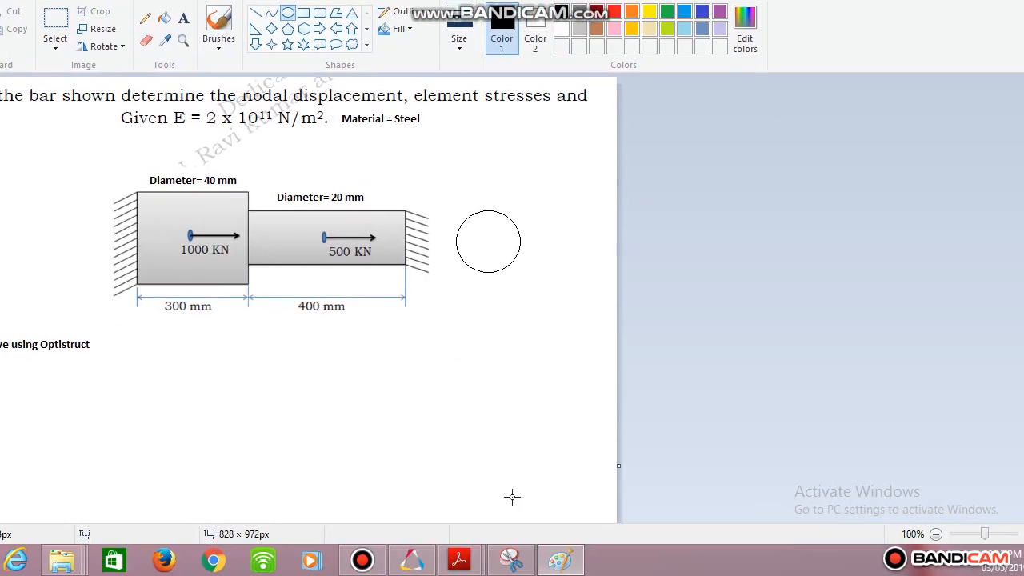
{"action": "left_click", "coordinate": [556, 563]}
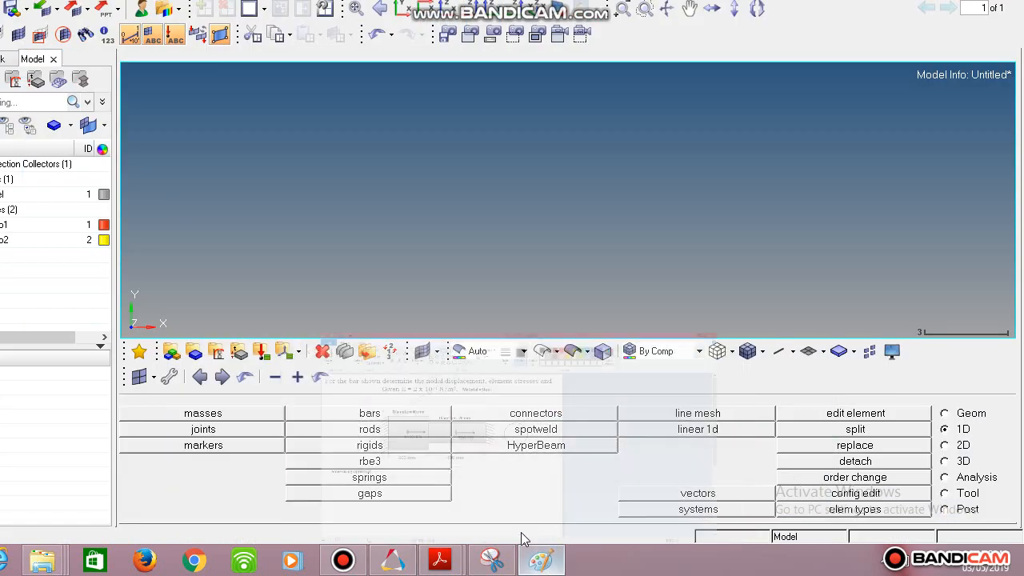
{"action": "left_click", "coordinate": [536, 560]}
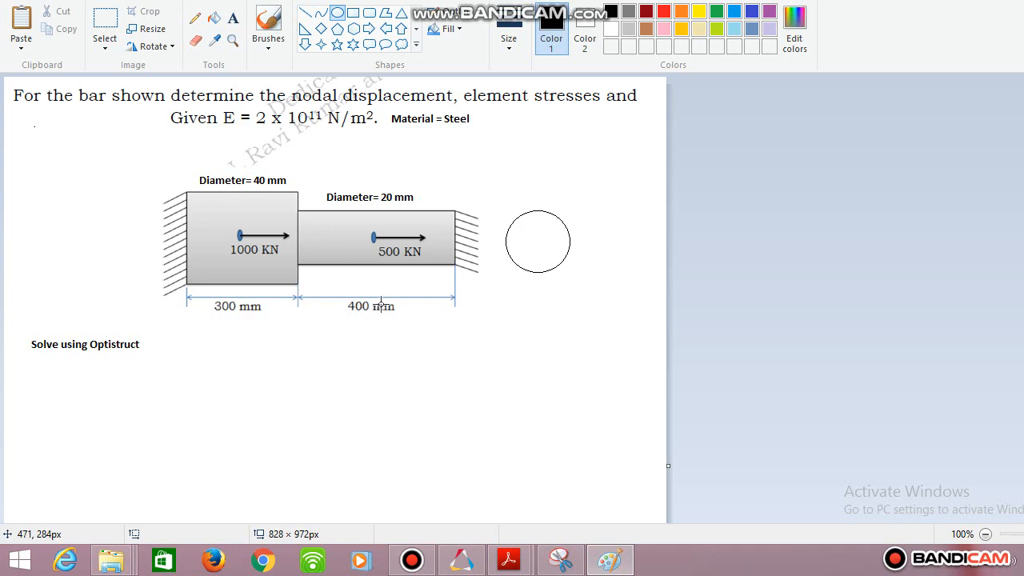
{"action": "left_click", "coordinate": [460, 562]}
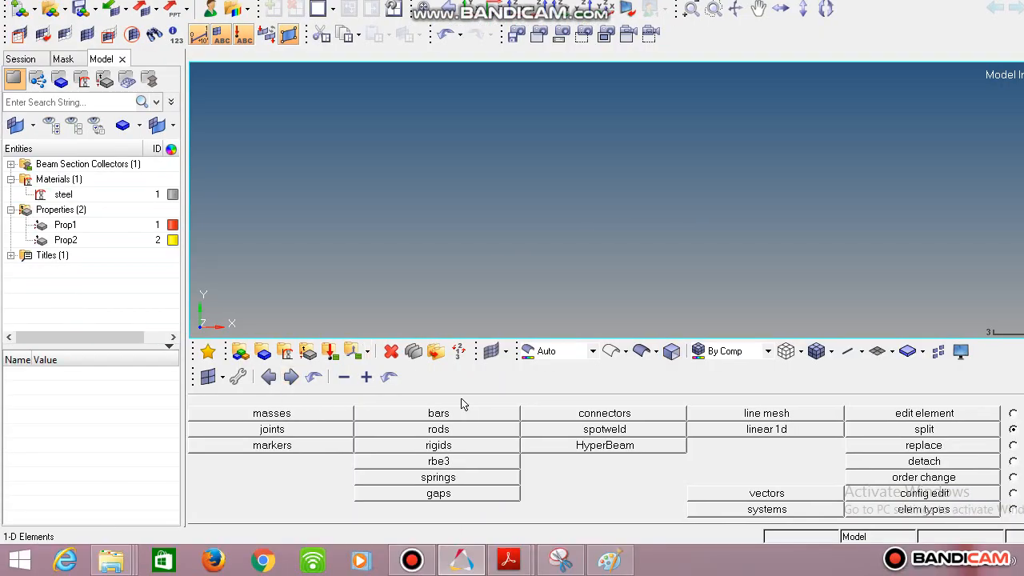
Create the first node by coordinates at the origin (0, 0, 0).
{"action": "left_click", "coordinate": [1013, 413]}
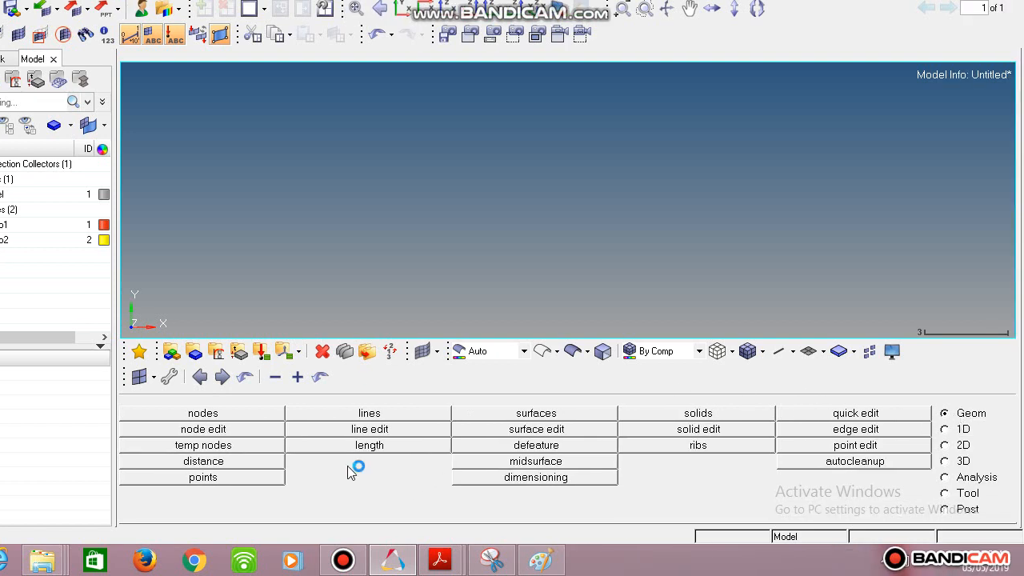
{"action": "left_click", "coordinate": [322, 413]}
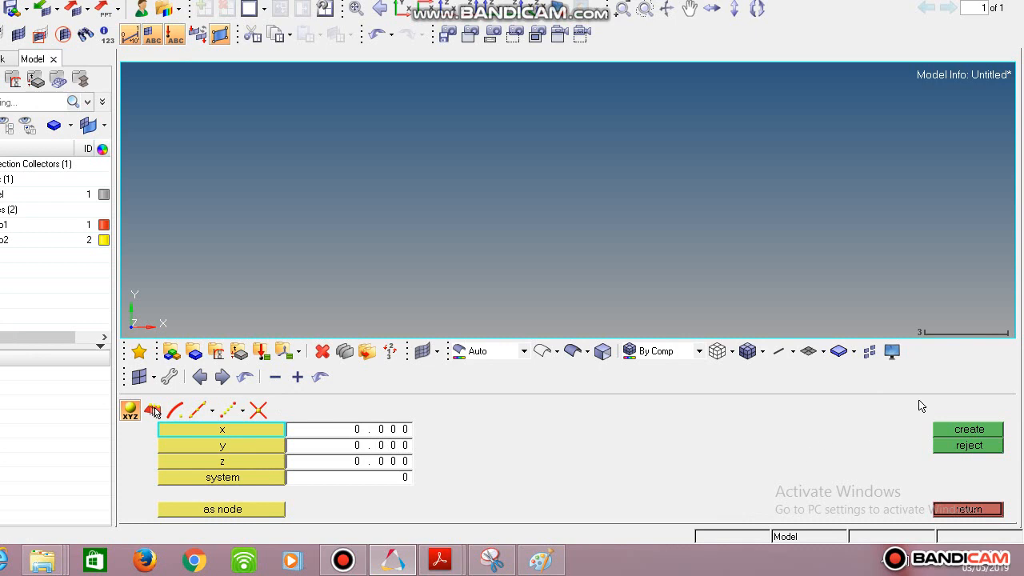
{"action": "left_click", "coordinate": [968, 433]}
{"action": "key", "text": "f"}
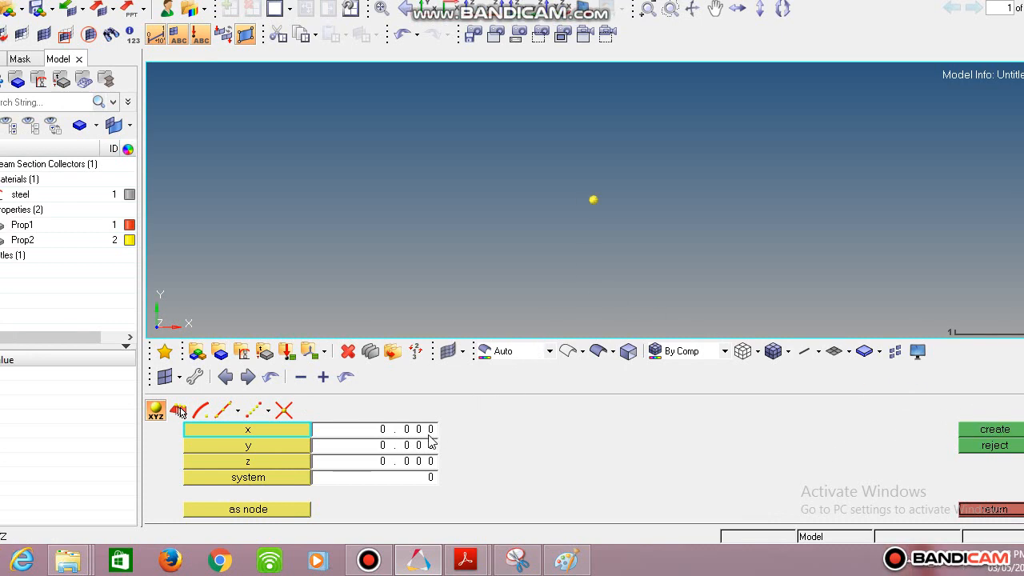
Create a node at x = 150, y = 0, z = 0 for the middle of the larger bar.
{"action": "left_click", "coordinate": [393, 431]}
{"action": "key", "text": "BackSpace"}
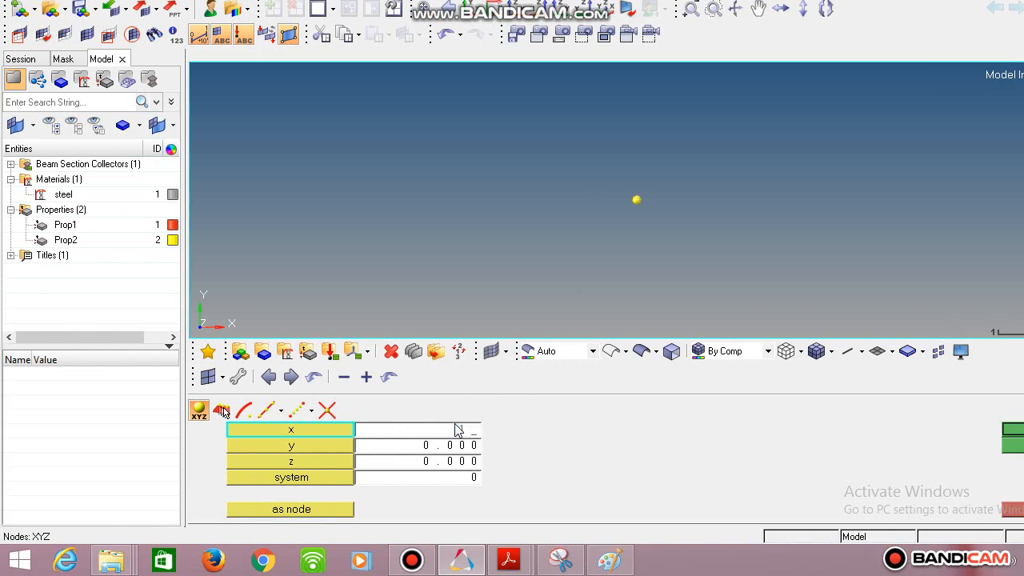
{"action": "type", "text": "150"}
{"action": "key", "text": "Return"}
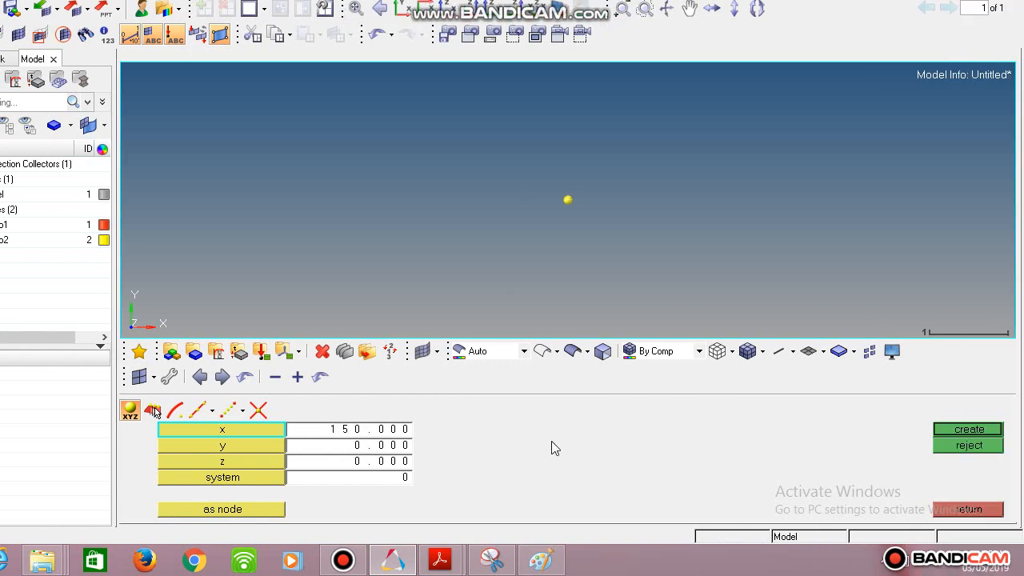
{"action": "left_click", "coordinate": [963, 432]}
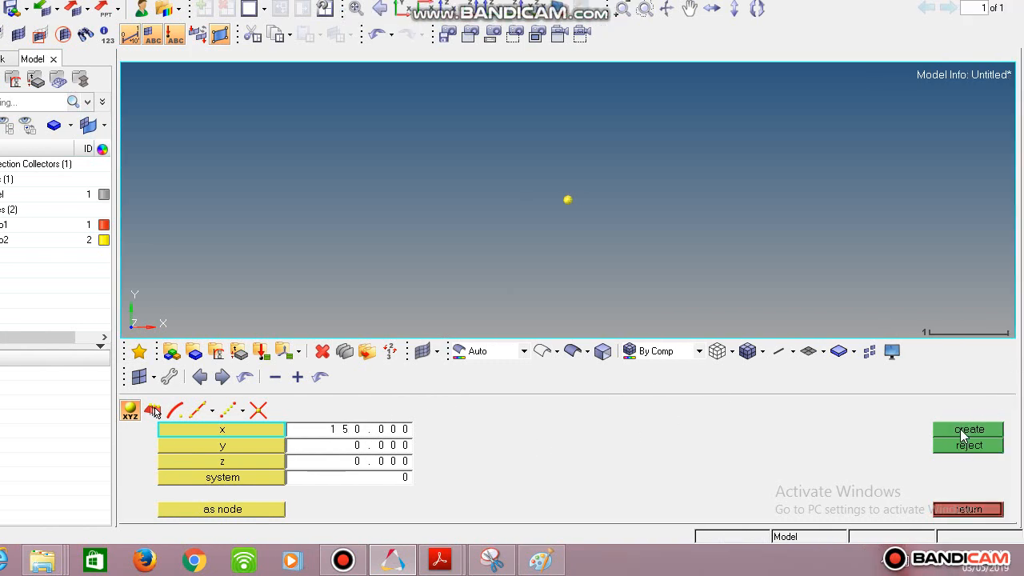
{"action": "key", "text": "f"}
Create a node at x = 300, y = 0, z = 0 where the bar's diameter changes.
{"action": "left_click", "coordinate": [416, 434]}
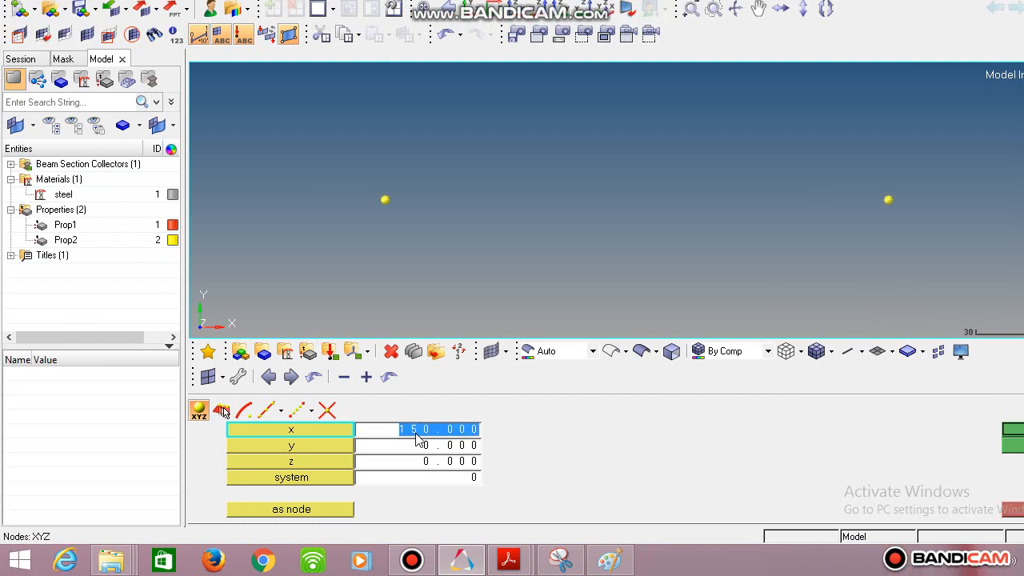
{"action": "type", "text": "300"}
{"action": "key", "text": "Return"}
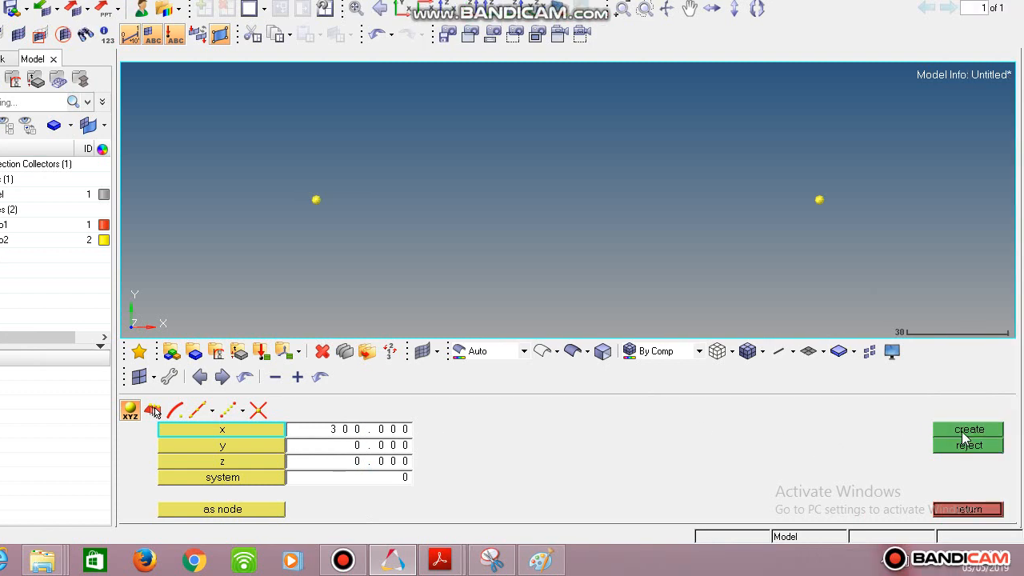
{"action": "left_click", "coordinate": [964, 432]}
Create nodes at x = 500 and x = 700 with y and z at 0 for the smaller bar, and finish node creation.
{"action": "left_click", "coordinate": [400, 430]}
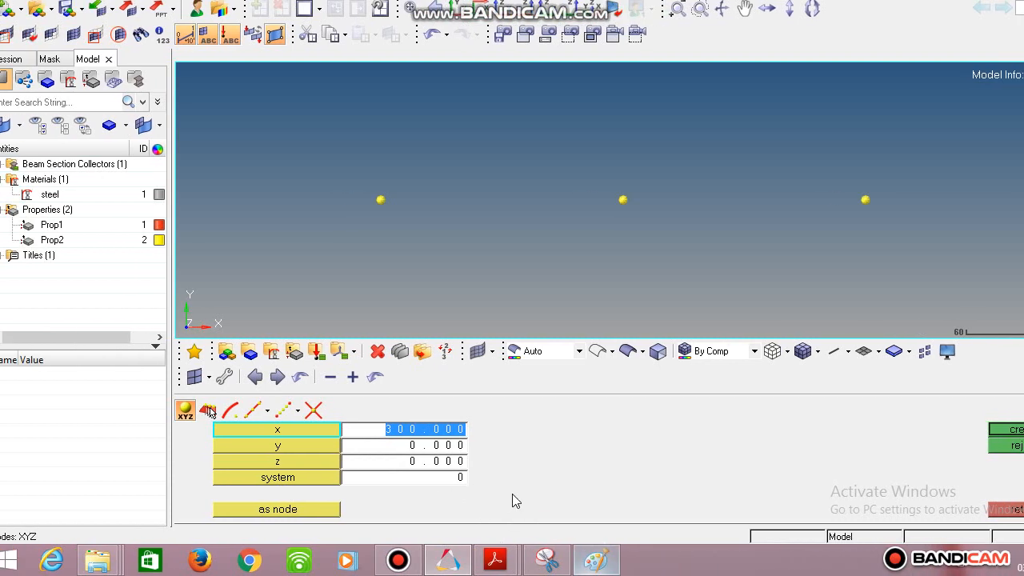
{"action": "type", "text": "500"}
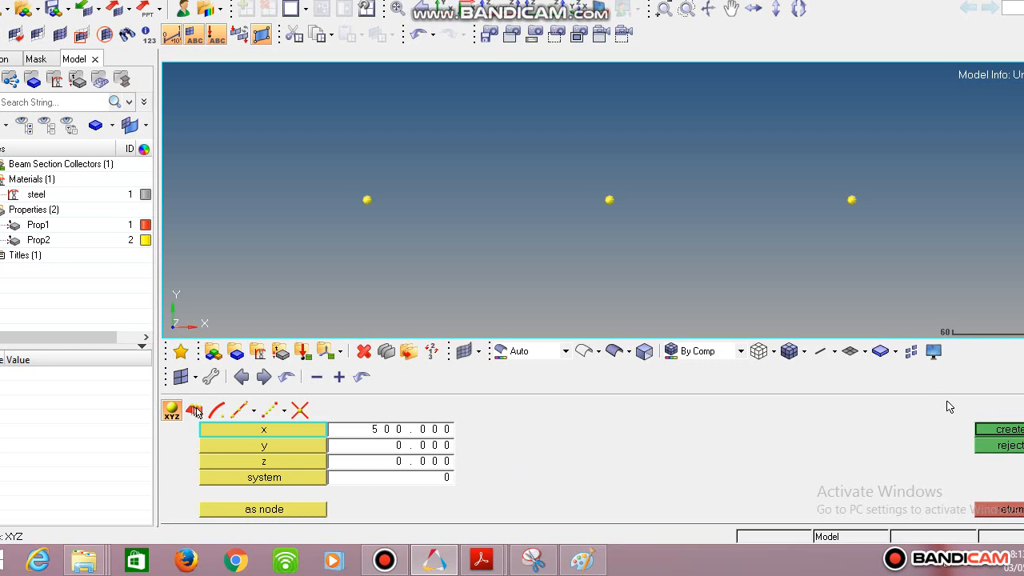
{"action": "left_click", "coordinate": [954, 431]}
{"action": "left_click", "coordinate": [425, 434]}
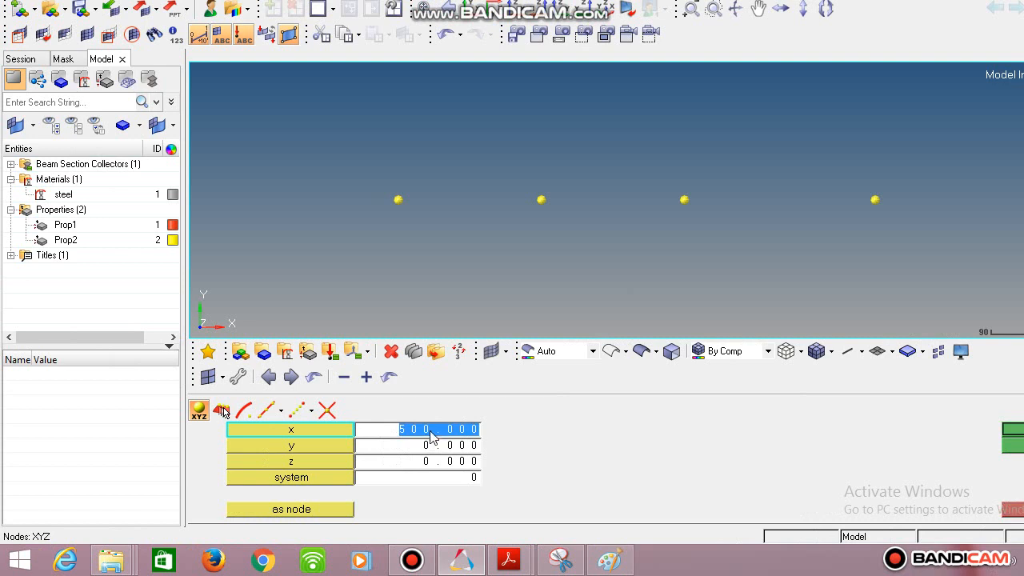
{"action": "type", "text": "700"}
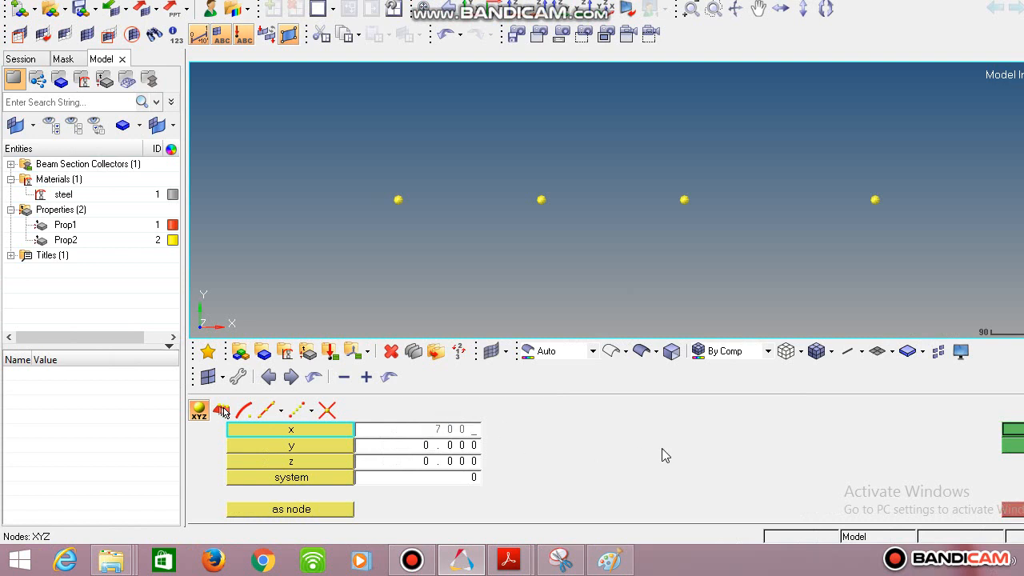
{"action": "left_click", "coordinate": [1021, 433]}
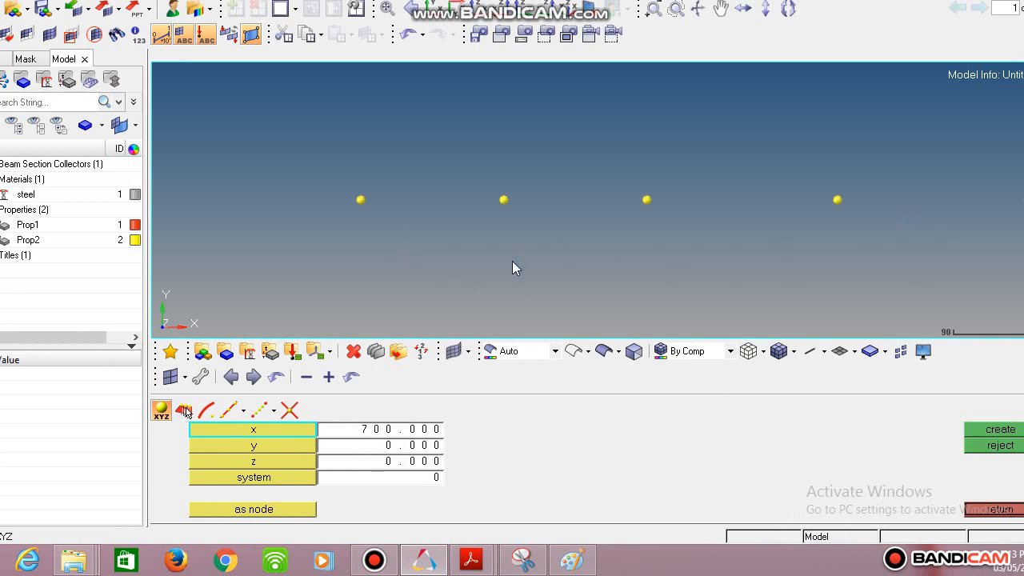
{"action": "left_click", "coordinate": [995, 508]}
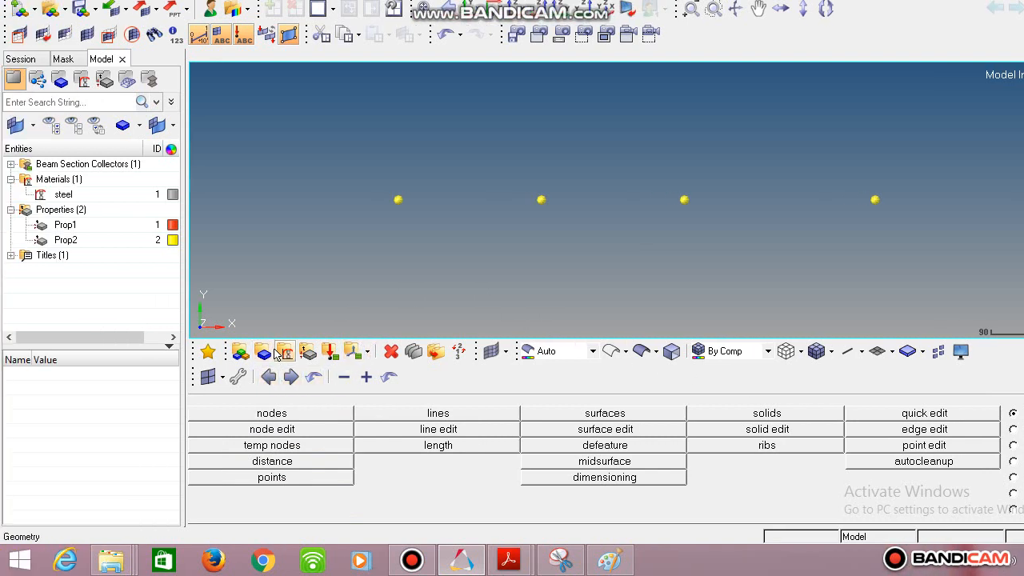
Start a new component named Comp1 and colour it yellow.
{"action": "left_click", "coordinate": [264, 353]}
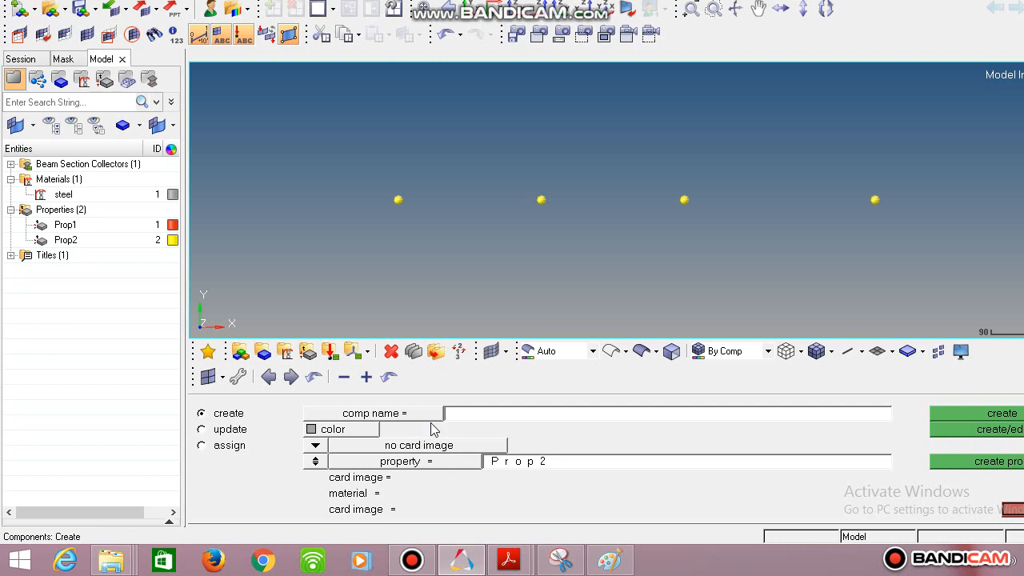
{"action": "left_click", "coordinate": [469, 416]}
{"action": "type", "text": "Comp1"}
{"action": "left_click", "coordinate": [328, 431]}
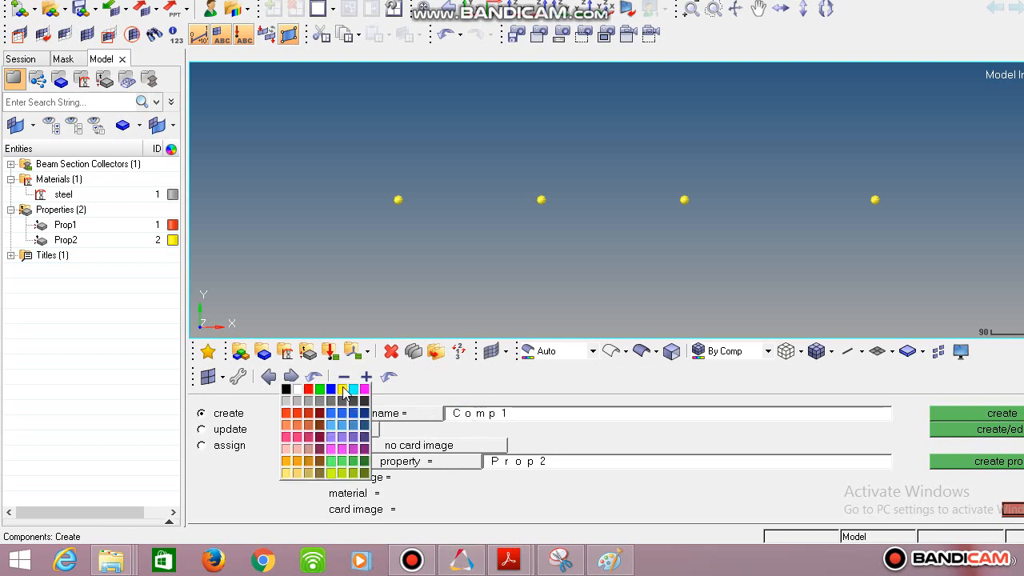
{"action": "left_click", "coordinate": [343, 389]}
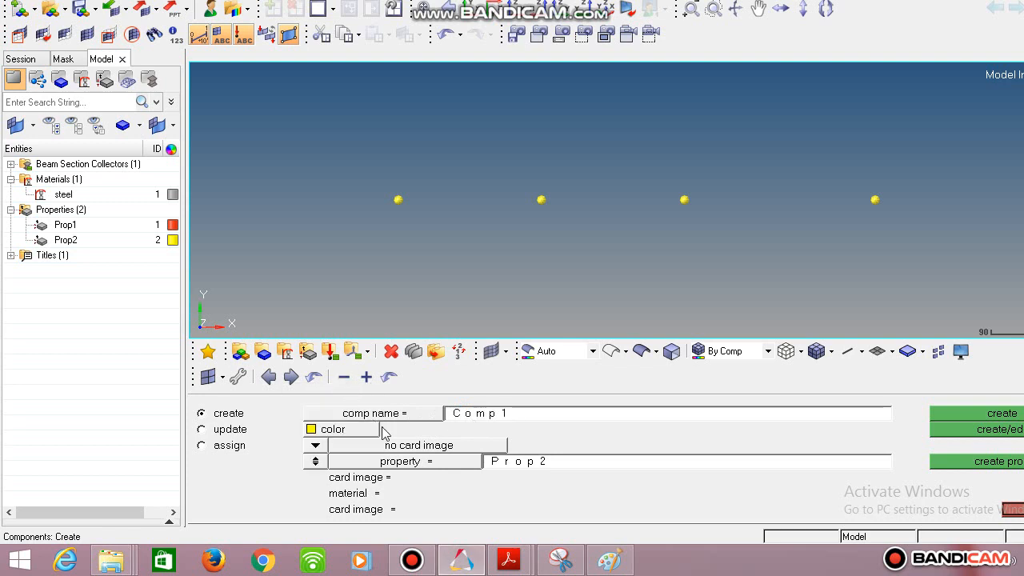
Assign Prop1 to Comp1 after checking the bar diagram in Paint, and create the component.
{"action": "left_click", "coordinate": [410, 466]}
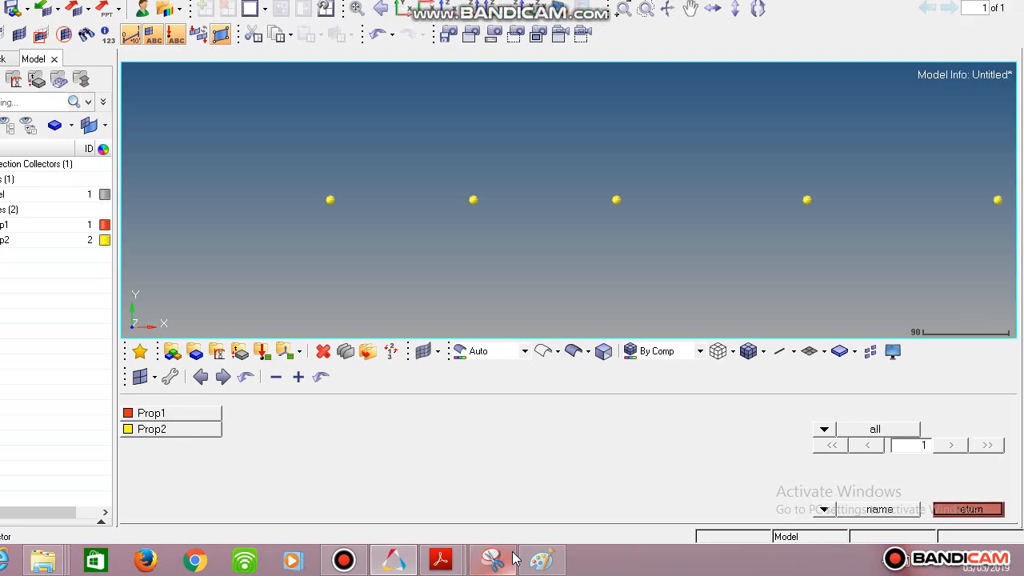
{"action": "mouse_move", "coordinate": [605, 564]}
{"action": "left_click", "coordinate": [536, 564]}
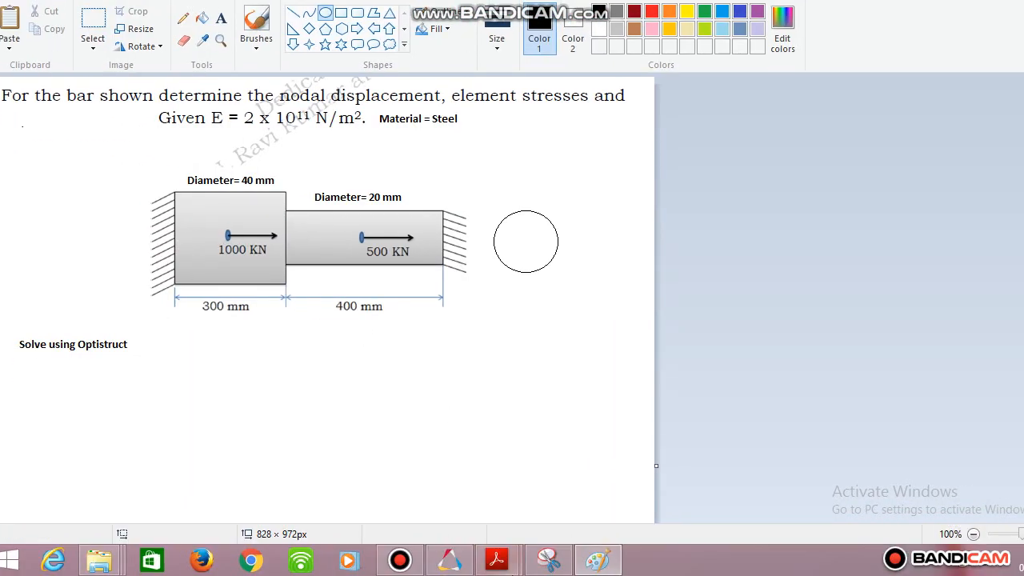
{"action": "left_click", "coordinate": [464, 563]}
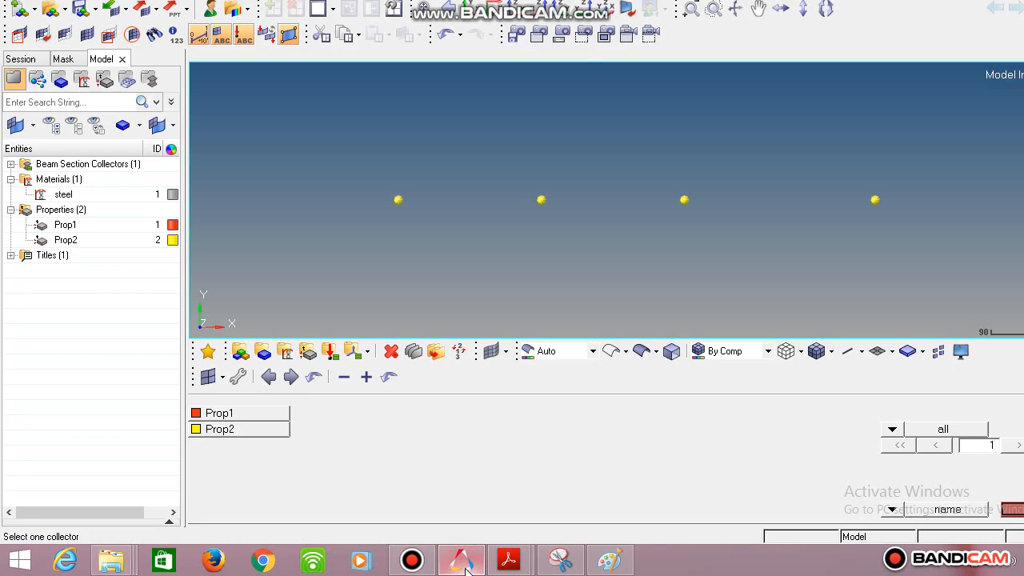
{"action": "left_click", "coordinate": [255, 417]}
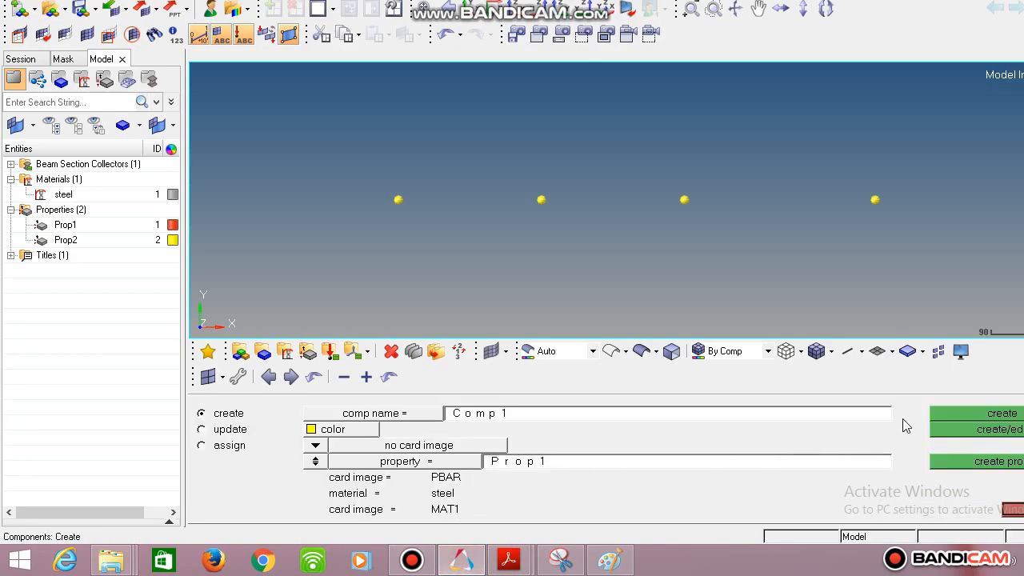
{"action": "left_click", "coordinate": [976, 413]}
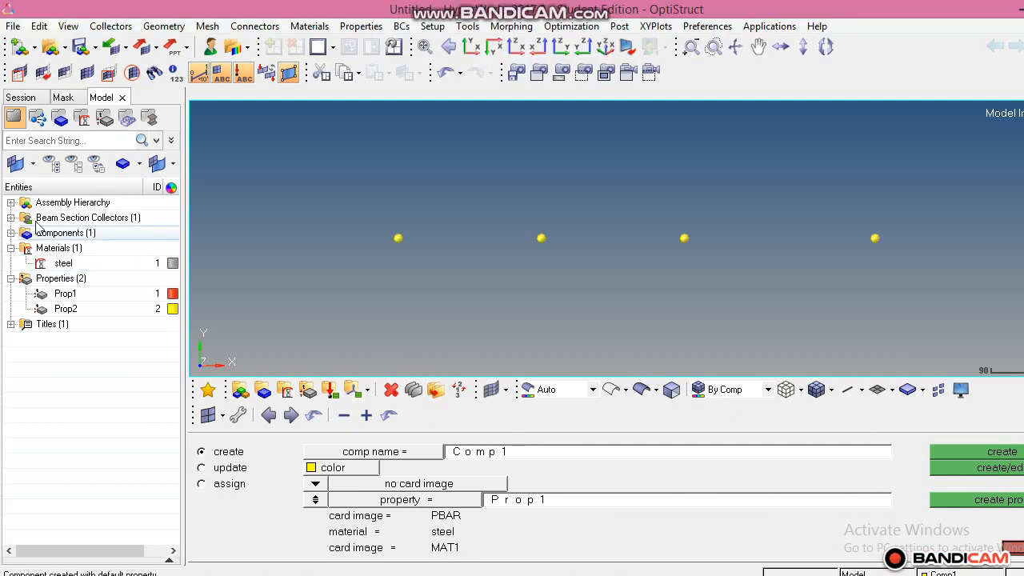
{"action": "left_click", "coordinate": [10, 232]}
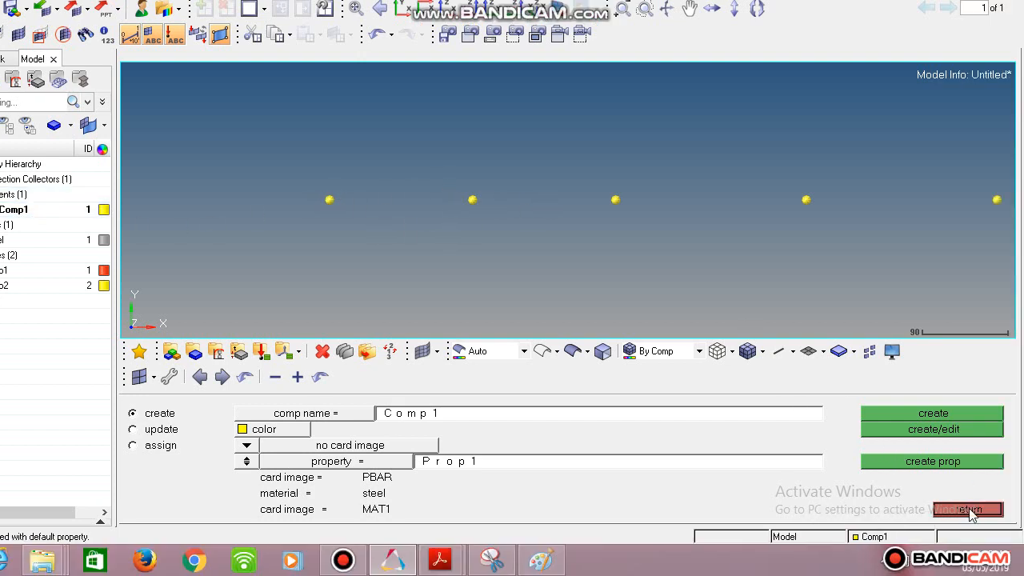
{"action": "left_click", "coordinate": [1016, 548]}
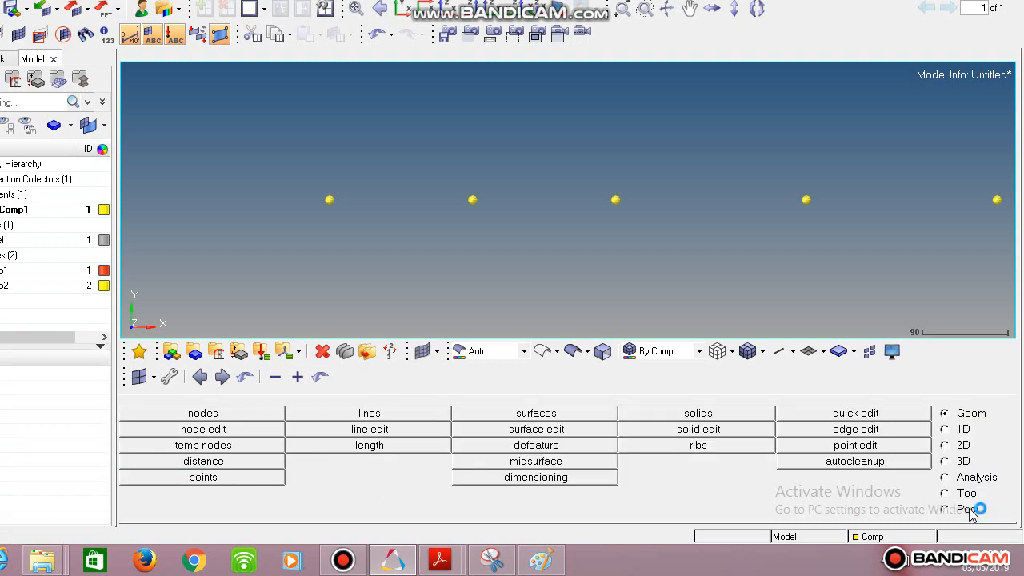